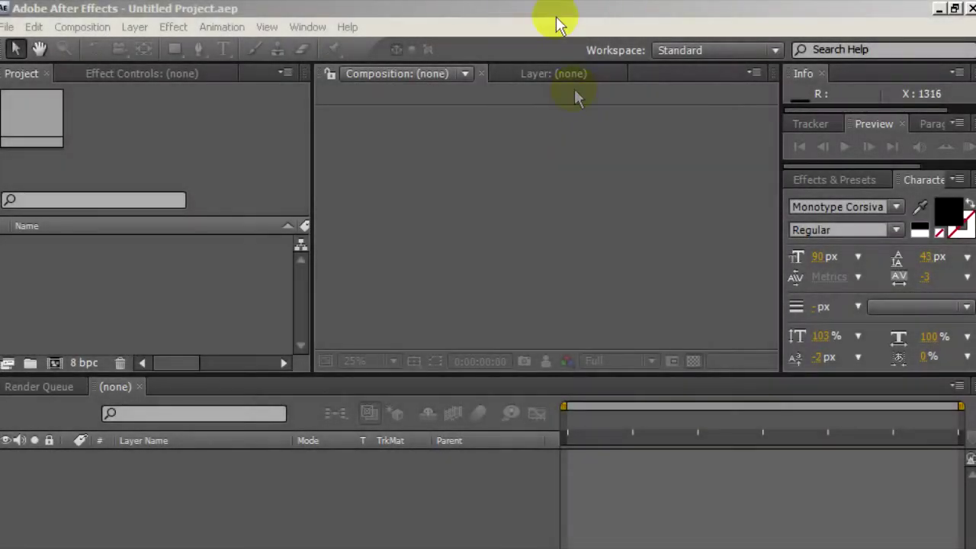
Step: Browse the 'flourish vector simple' image results, preview the horizontal swirl flourish, then close the browser
{"action": "left_click", "coordinate": [556, 17]}
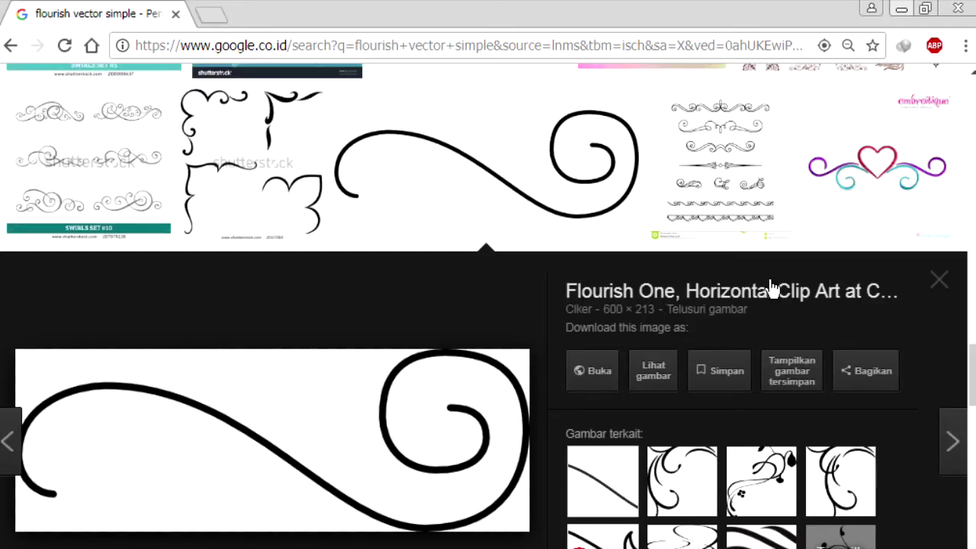
{"action": "scroll", "coordinate": [717, 163], "scroll_direction": "up", "scroll_amount": 6}
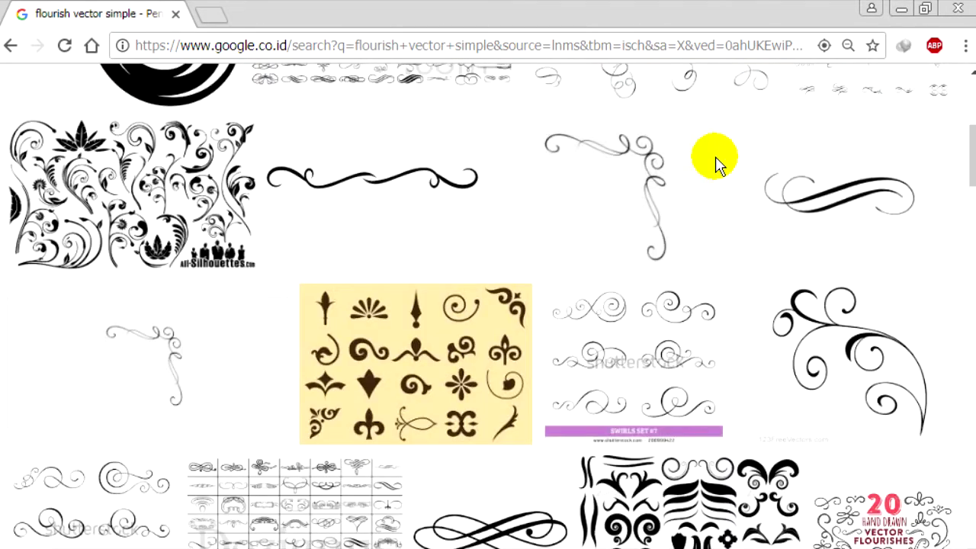
{"action": "scroll", "coordinate": [717, 163], "scroll_direction": "up", "scroll_amount": 5}
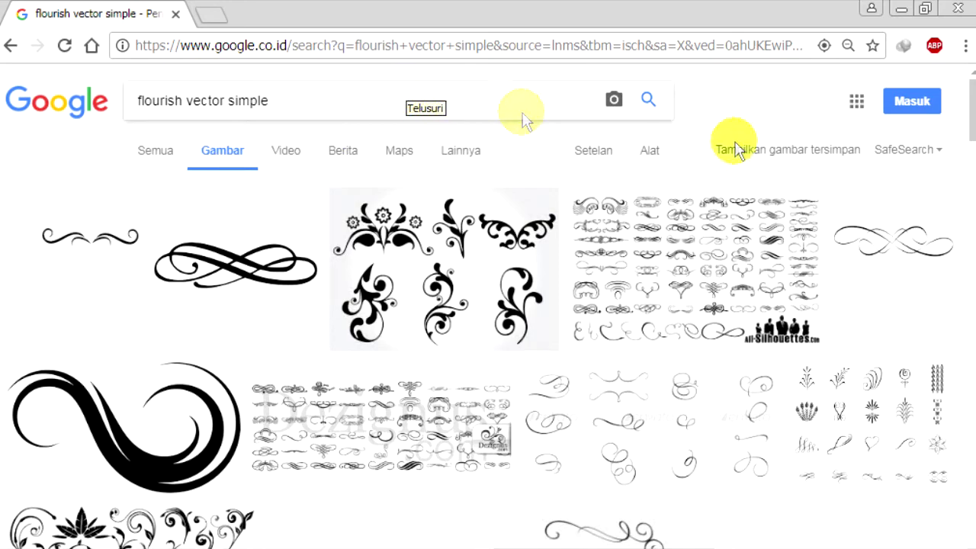
{"action": "scroll", "coordinate": [737, 148], "scroll_direction": "down", "scroll_amount": 2}
{"action": "scroll", "coordinate": [737, 148], "scroll_direction": "down", "scroll_amount": 3}
{"action": "scroll", "coordinate": [488, 305], "scroll_direction": "down", "scroll_amount": 5}
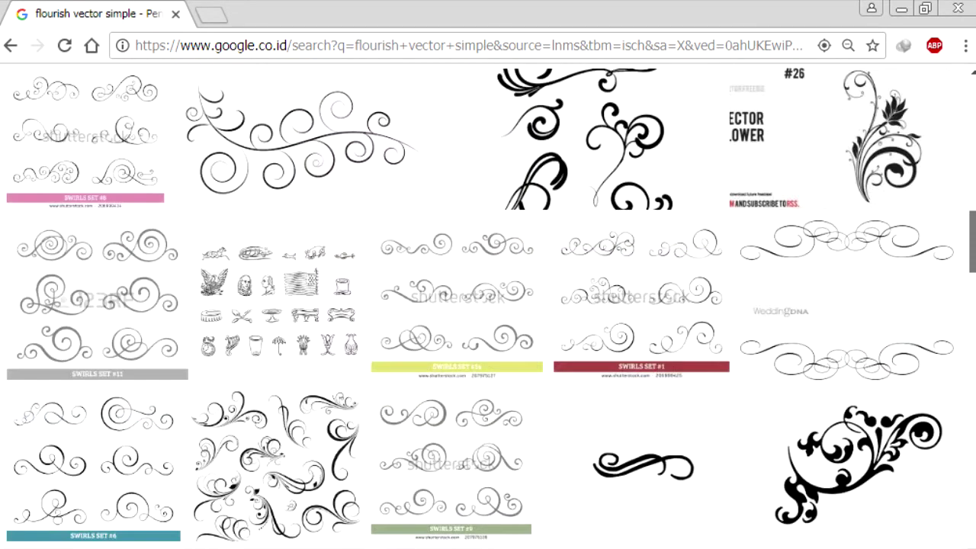
{"action": "scroll", "coordinate": [489, 305], "scroll_direction": "down", "scroll_amount": 5}
{"action": "scroll", "coordinate": [488, 305], "scroll_direction": "down", "scroll_amount": 5}
{"action": "left_click", "coordinate": [486, 191]}
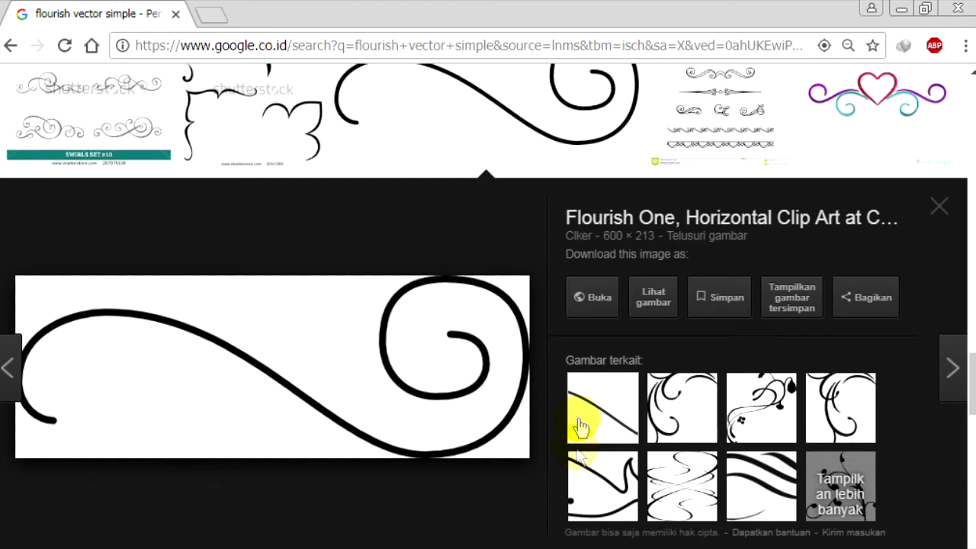
{"action": "left_click", "coordinate": [958, 8]}
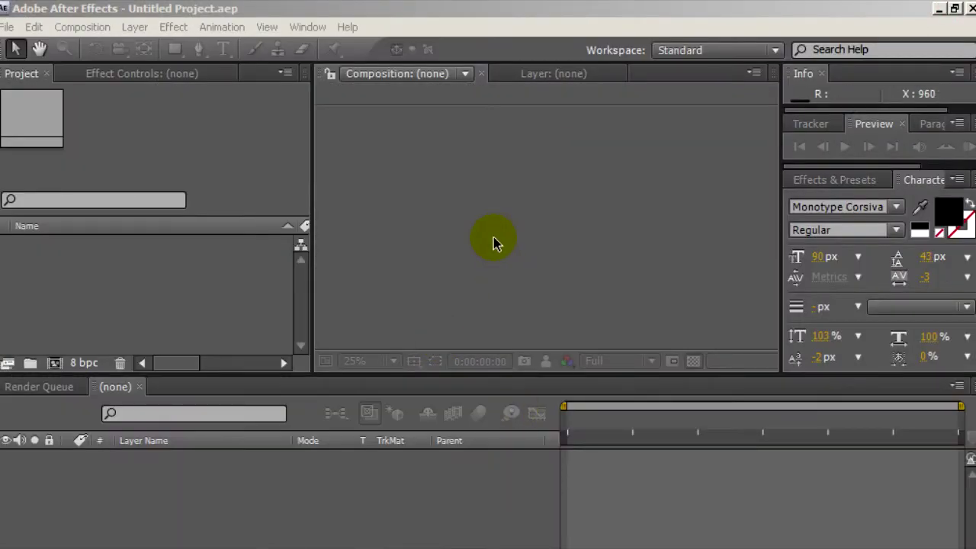
Step: Create a composition named 'Flourish' using HDV/HDTV 720 25 with a 0:00:05:00 duration
{"action": "left_click", "coordinate": [493, 242]}
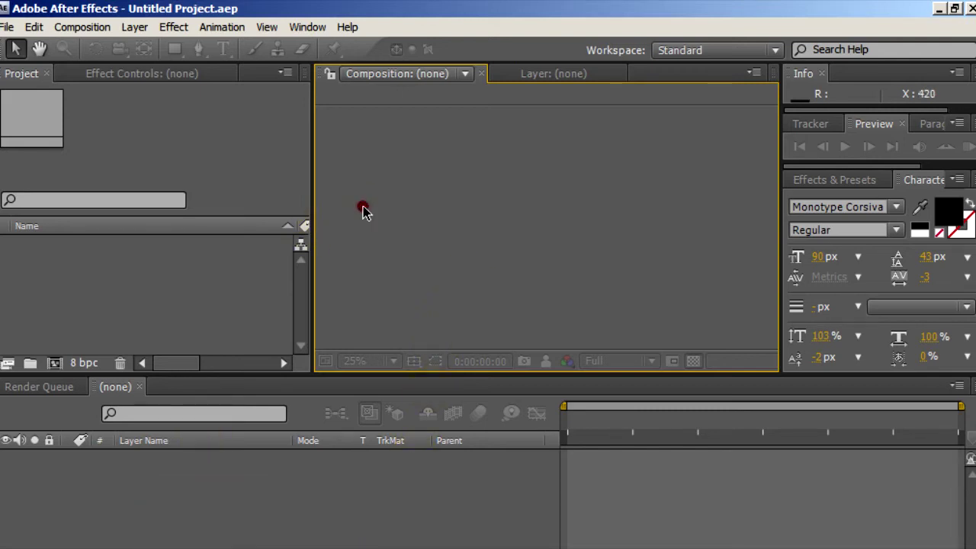
{"action": "left_click", "coordinate": [72, 27]}
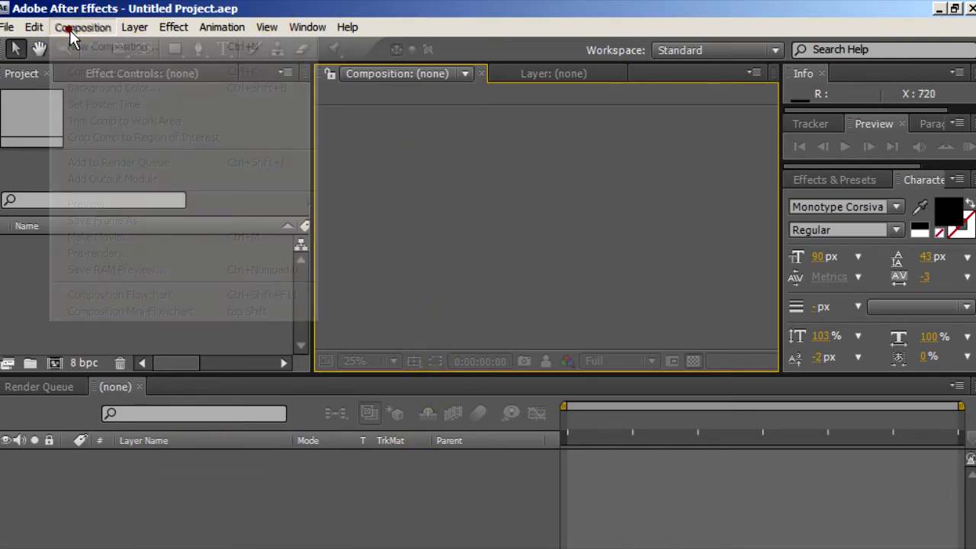
{"action": "left_click", "coordinate": [76, 47]}
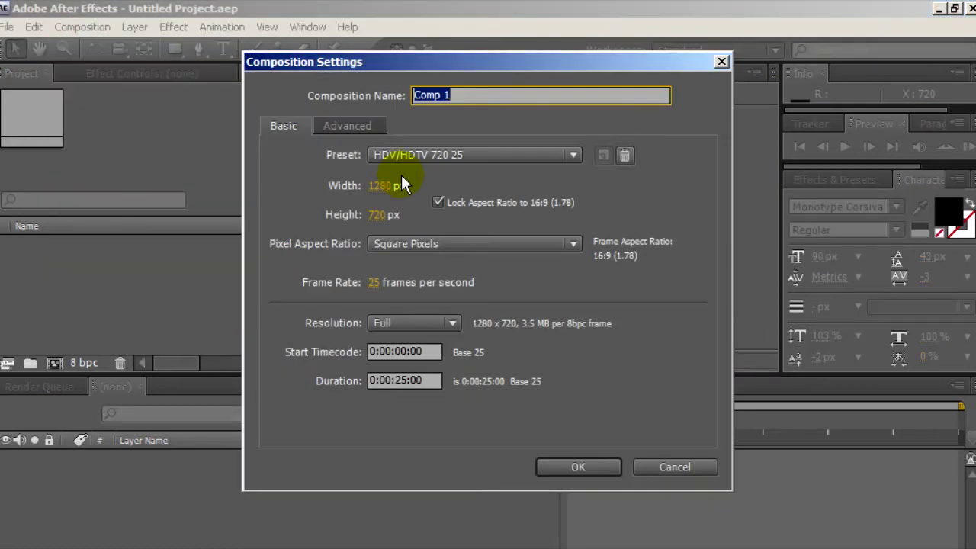
{"action": "key", "text": "BackSpace"}
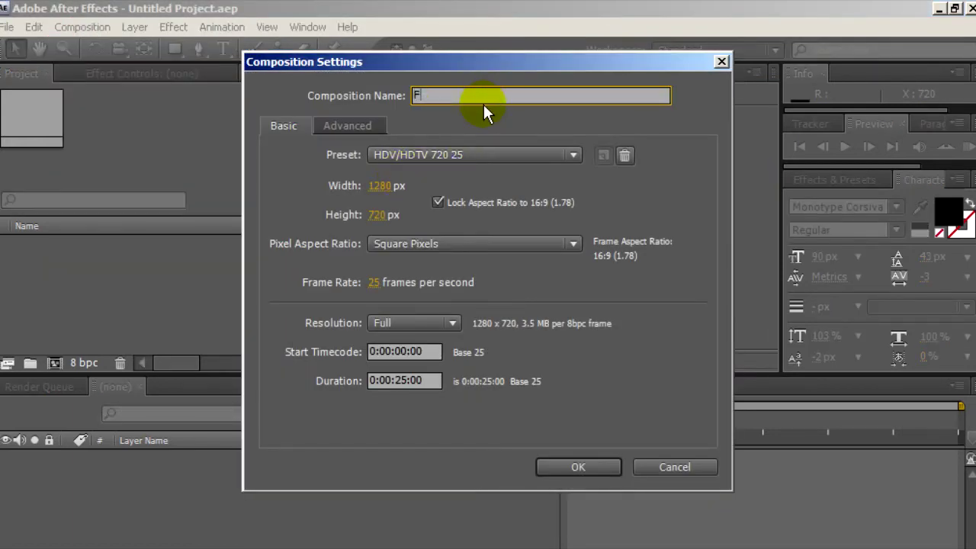
{"action": "type", "text": "Flourish"}
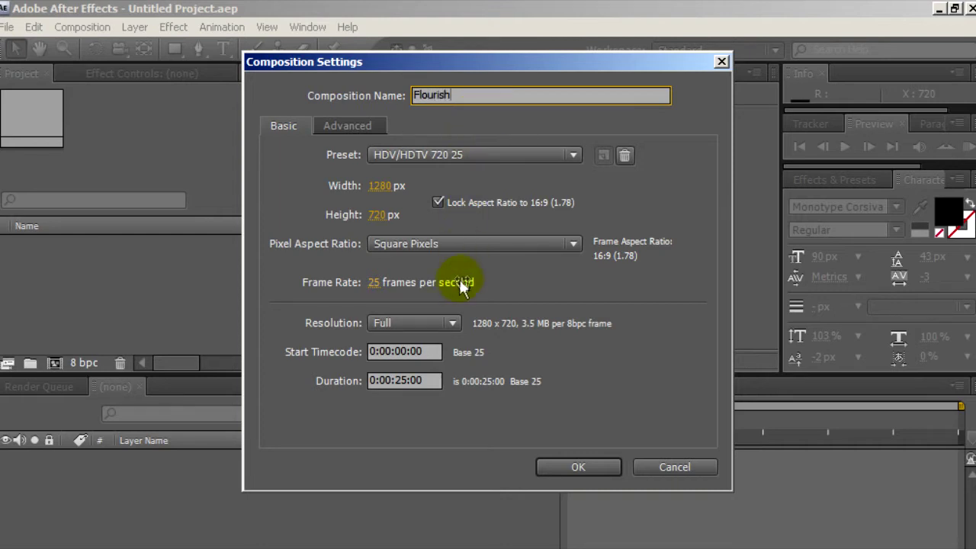
{"action": "left_click", "coordinate": [394, 381]}
{"action": "key", "text": "BackSpace"}
{"action": "type", "text": "0"}
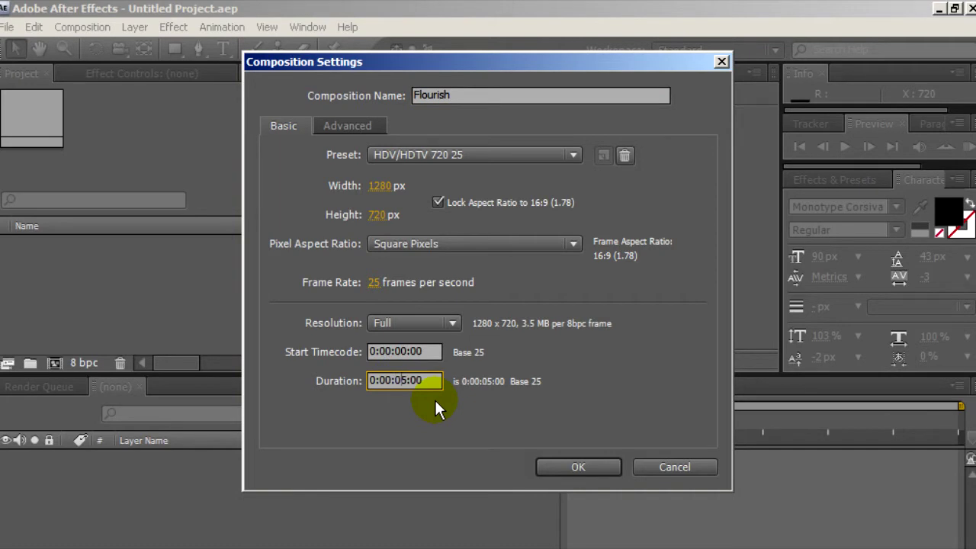
{"action": "left_click", "coordinate": [567, 469]}
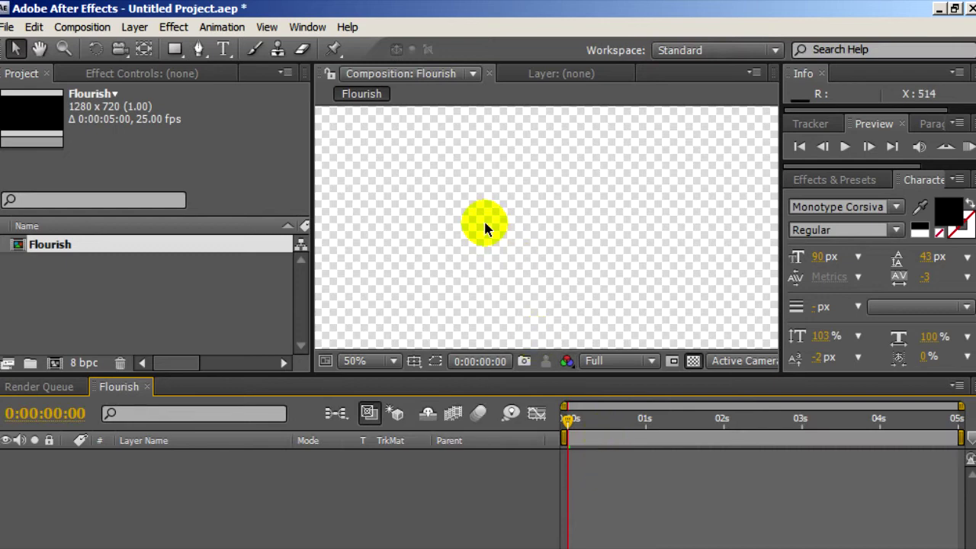
{"action": "scroll", "coordinate": [483, 219], "scroll_direction": "down", "scroll_amount": 2}
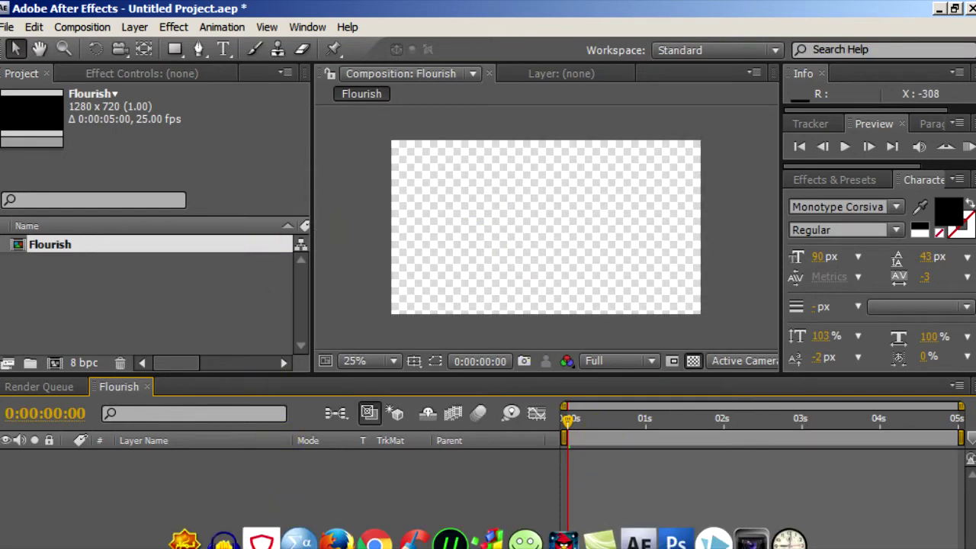
Step: Find Floral 1.png in the Downloads folder and drag it over to After Effects
{"action": "left_click", "coordinate": [280, 536]}
{"action": "scroll", "coordinate": [506, 359], "scroll_direction": "down", "scroll_amount": 4}
{"action": "scroll", "coordinate": [483, 316], "scroll_direction": "down", "scroll_amount": 5}
{"action": "scroll", "coordinate": [446, 318], "scroll_direction": "down", "scroll_amount": 5}
{"action": "scroll", "coordinate": [365, 368], "scroll_direction": "down", "scroll_amount": 5}
{"action": "scroll", "coordinate": [364, 369], "scroll_direction": "down", "scroll_amount": 5}
{"action": "scroll", "coordinate": [355, 370], "scroll_direction": "down", "scroll_amount": 5}
{"action": "scroll", "coordinate": [355, 369], "scroll_direction": "down", "scroll_amount": 1}
{"action": "scroll", "coordinate": [358, 374], "scroll_direction": "down", "scroll_amount": 2}
{"action": "scroll", "coordinate": [358, 379], "scroll_direction": "down", "scroll_amount": 4}
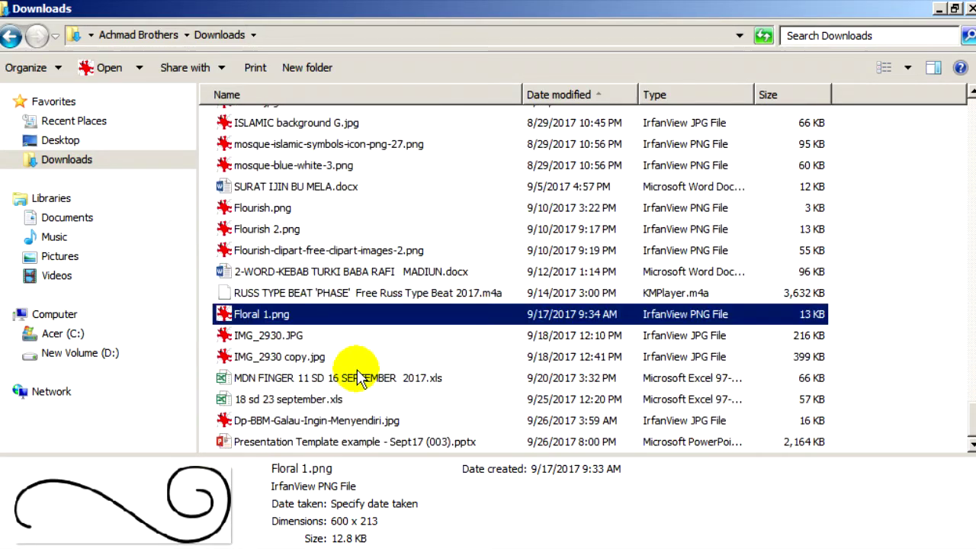
{"action": "scroll", "coordinate": [321, 370], "scroll_direction": "up", "scroll_amount": 1}
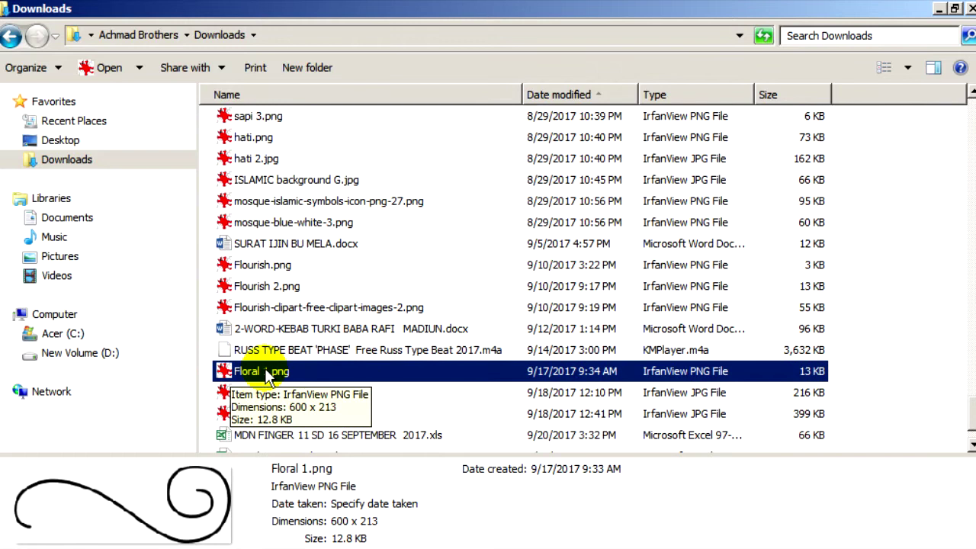
{"action": "mouse_move", "coordinate": [183, 543]}
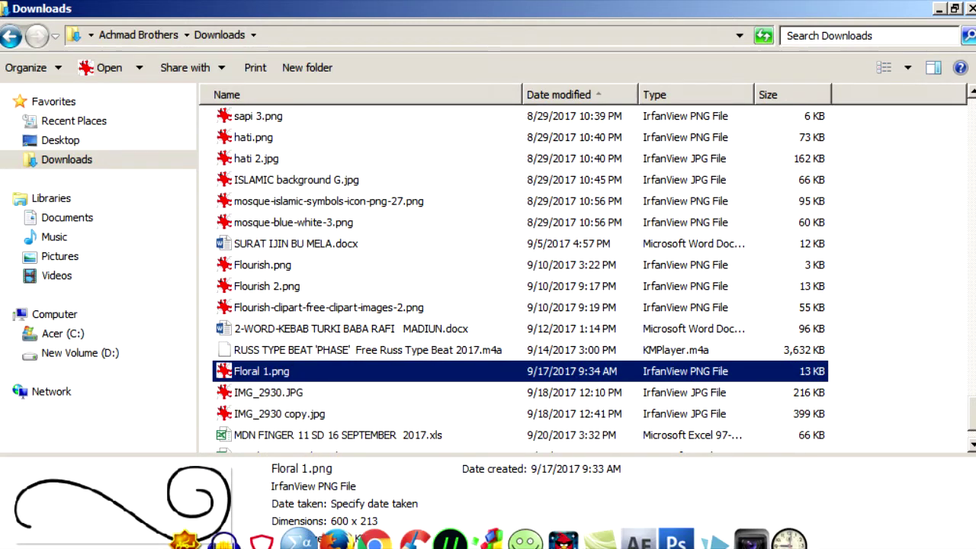
{"action": "left_click_drag", "start_coordinate": [183, 541], "coordinate": [102, 294]}
Step: Import Floral 1.png into the Flourish comp, then move and scale it up across the frame
{"action": "left_click", "coordinate": [64, 245]}
{"action": "left_click_drag", "start_coordinate": [71, 249], "coordinate": [535, 241]}
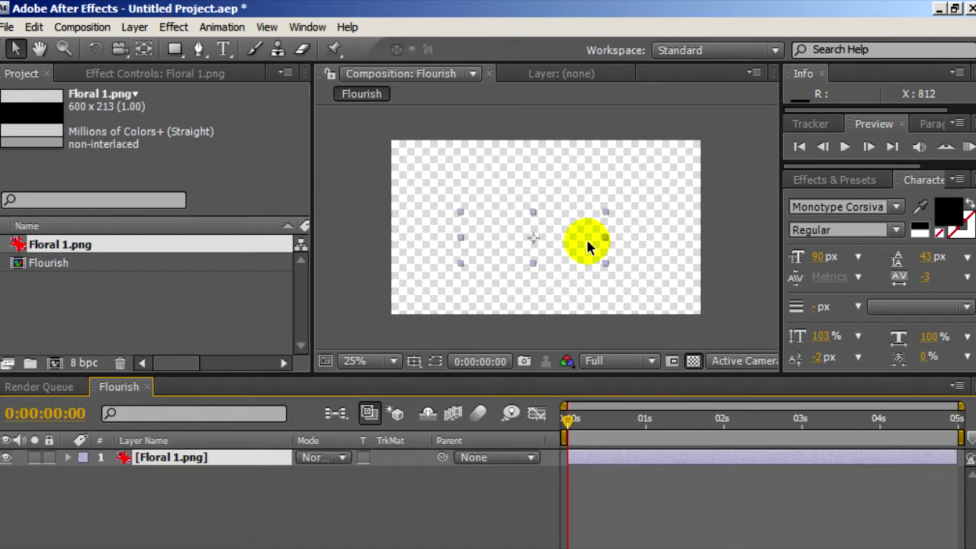
{"action": "mouse_move", "coordinate": [568, 238]}
{"action": "left_mouse_down"}
{"action": "mouse_move", "coordinate": [605, 222]}
{"action": "mouse_move", "coordinate": [596, 226]}
{"action": "left_mouse_up"}
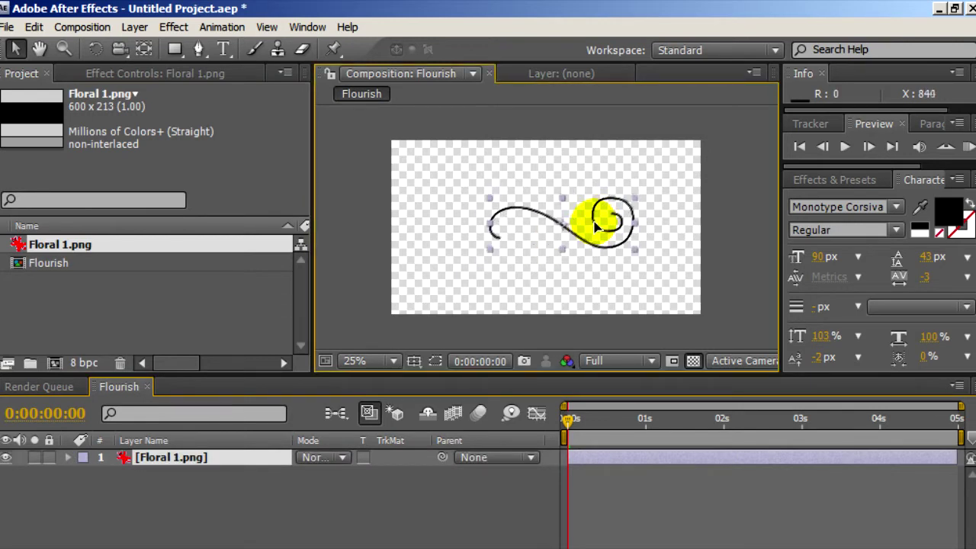
{"action": "left_click_drag", "start_coordinate": [489, 200], "coordinate": [460, 191]}
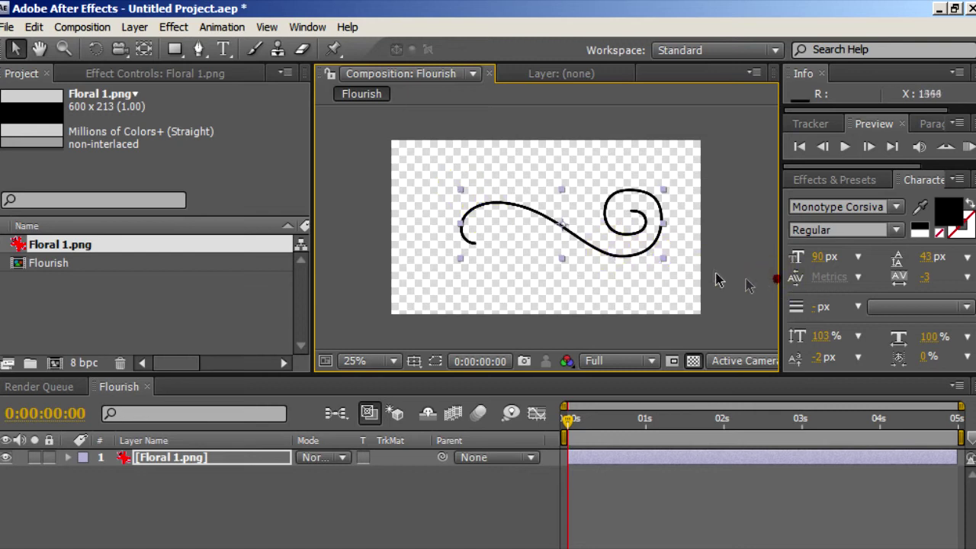
{"action": "left_click", "coordinate": [709, 267]}
{"action": "left_click", "coordinate": [637, 235]}
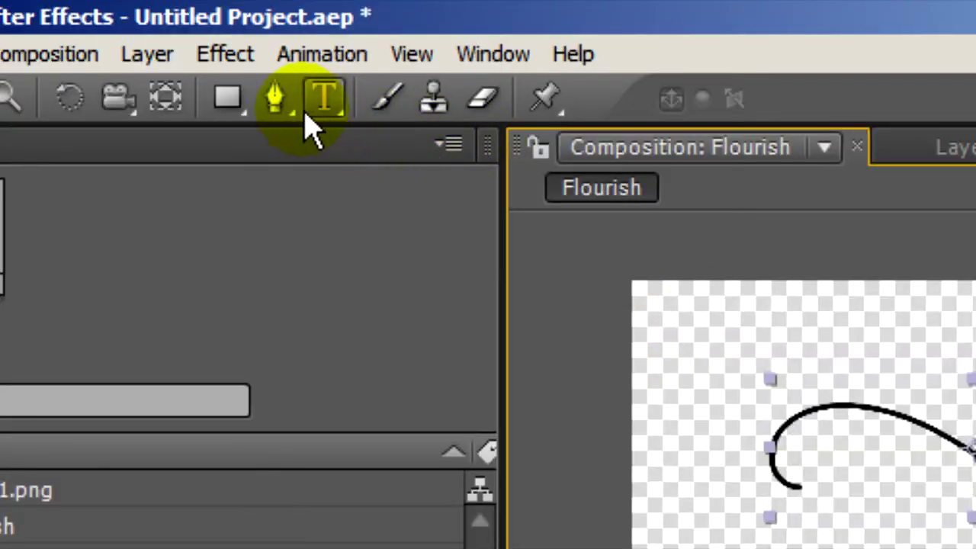
{"action": "left_click", "coordinate": [200, 49]}
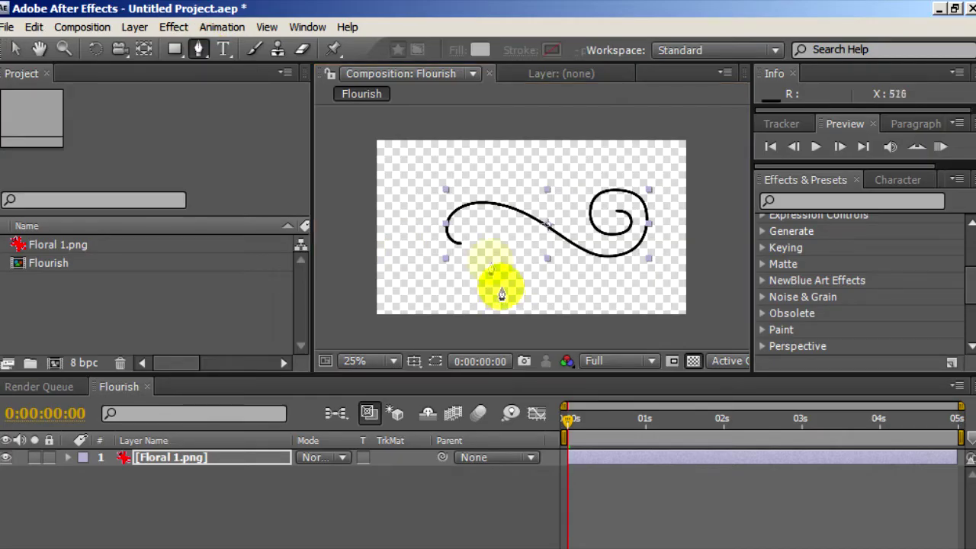
Step: Zoom to 100% and start the mask at the flourish's curled left tail, tracing upward
{"action": "key", "text": "period"}
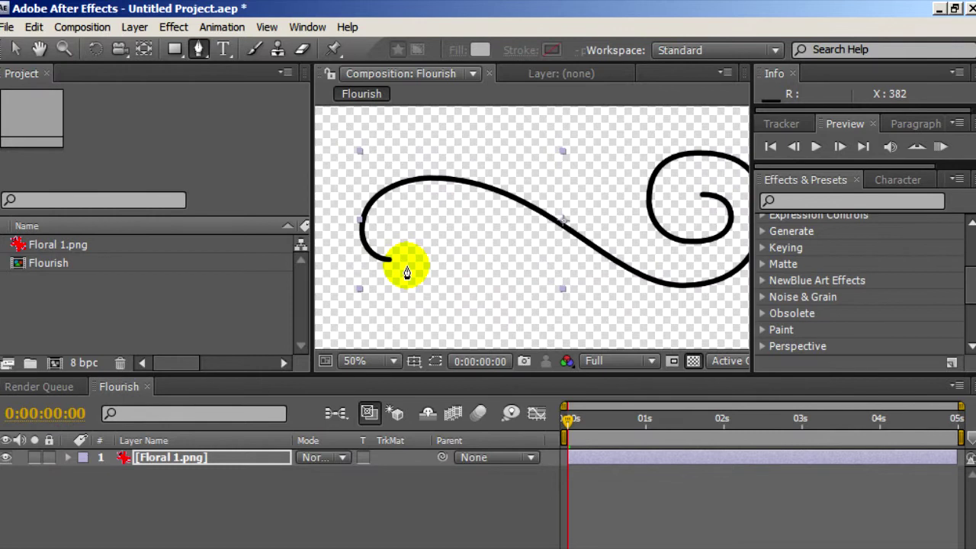
{"action": "key", "text": "period"}
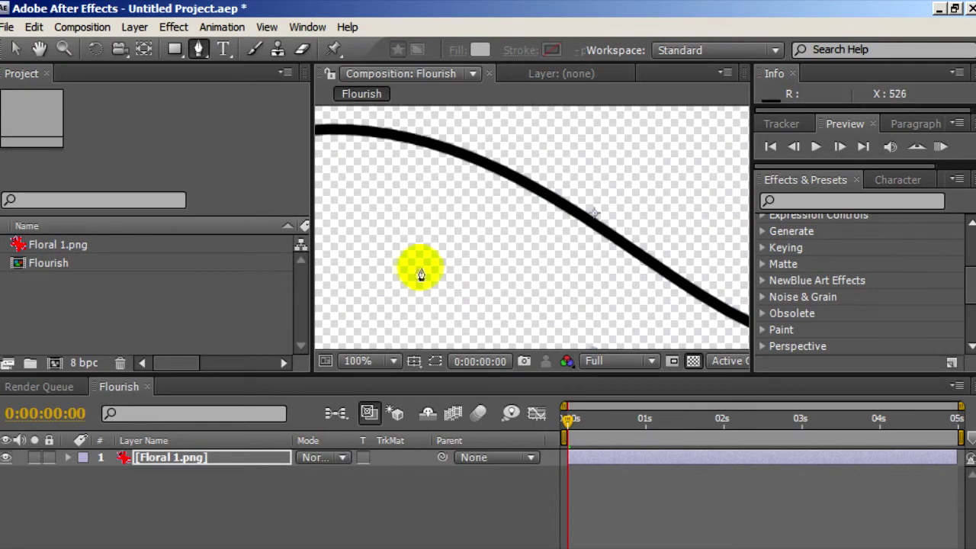
{"action": "key", "text": "h"}
{"action": "left_click_drag", "start_coordinate": [384, 259], "coordinate": [572, 251]}
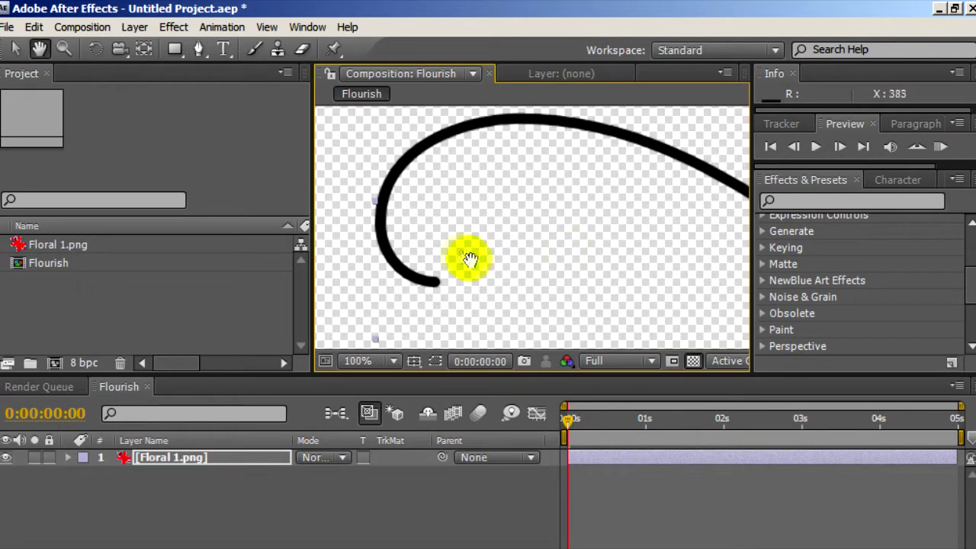
{"action": "key", "text": "g"}
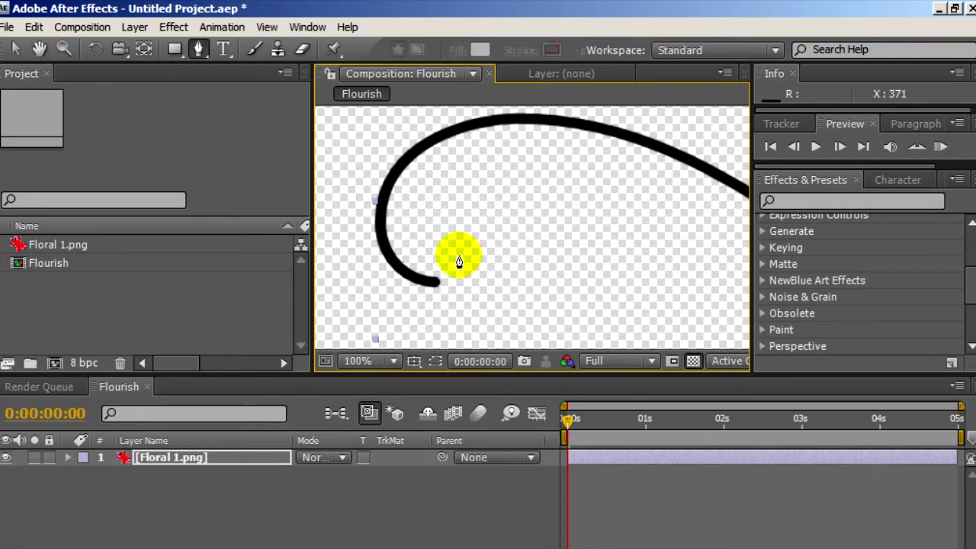
{"action": "left_click", "coordinate": [435, 282]}
{"action": "left_click_drag", "start_coordinate": [392, 271], "coordinate": [391, 267]}
{"action": "left_click_drag", "start_coordinate": [379, 212], "coordinate": [371, 218]}
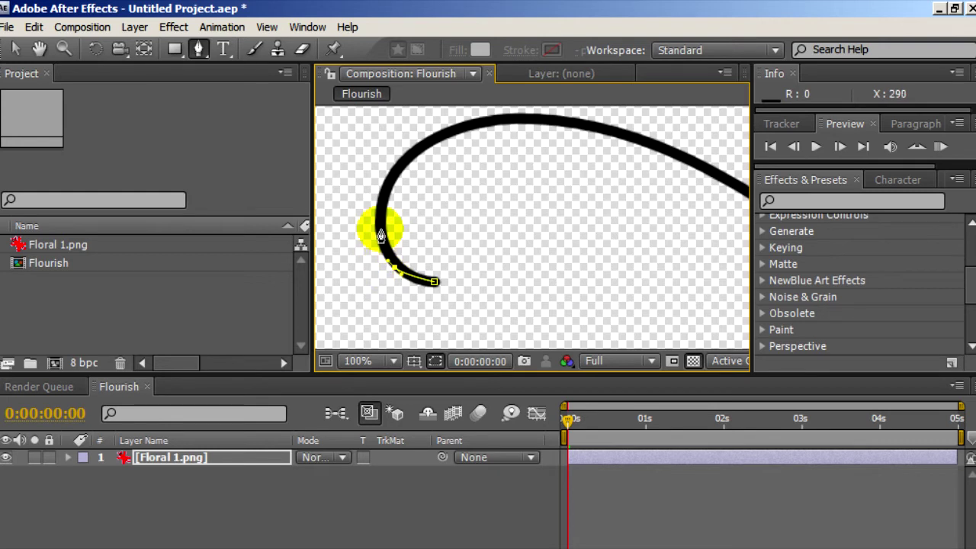
{"action": "left_click_drag", "start_coordinate": [407, 159], "coordinate": [417, 155]}
Step: Continue the mask path along the flourish's upper curve and trough toward the spiral
{"action": "left_click", "coordinate": [543, 124]}
{"action": "left_click", "coordinate": [614, 138]}
{"action": "left_click", "coordinate": [680, 160]}
{"action": "left_click_drag", "start_coordinate": [679, 162], "coordinate": [458, 205]}
{"action": "left_click", "coordinate": [584, 219]}
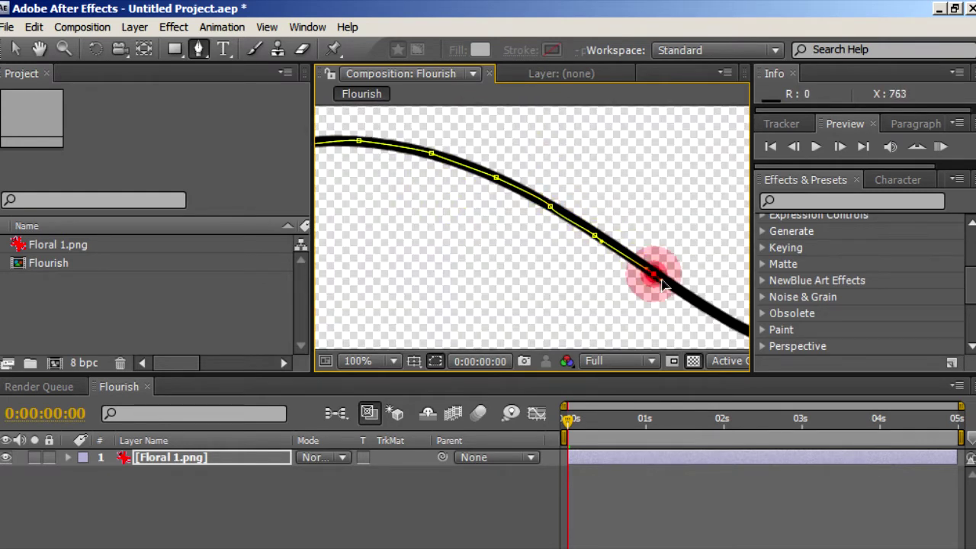
{"action": "left_click_drag", "start_coordinate": [648, 273], "coordinate": [493, 201]}
{"action": "left_click", "coordinate": [565, 251]}
{"action": "left_click", "coordinate": [622, 261]}
{"action": "left_click", "coordinate": [682, 250]}
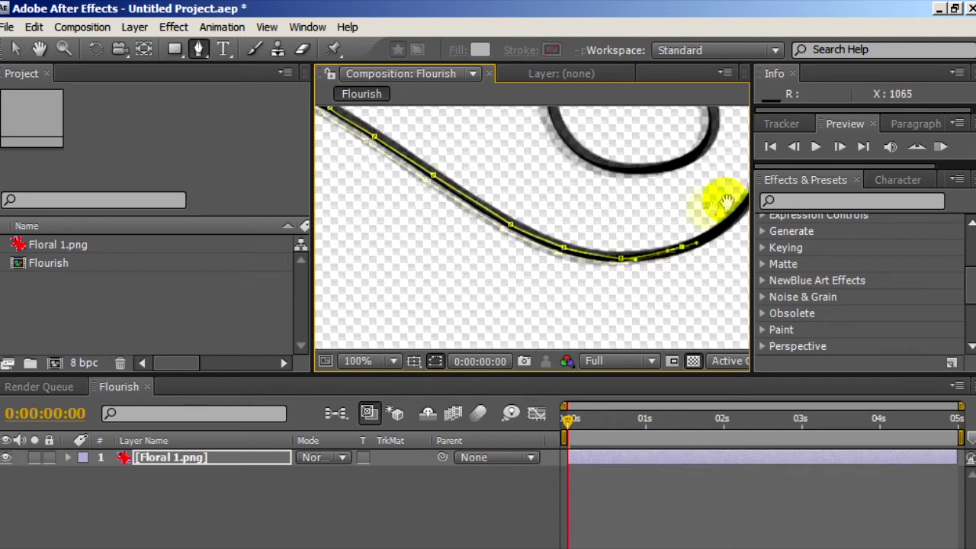
{"action": "left_click_drag", "start_coordinate": [719, 196], "coordinate": [578, 264]}
{"action": "left_click", "coordinate": [604, 284]}
{"action": "left_click_drag", "start_coordinate": [632, 229], "coordinate": [639, 181]}
Step: Wrap the mask around the spiral and finish it at the spiral's centre point
{"action": "left_click", "coordinate": [637, 164]}
{"action": "left_click_drag", "start_coordinate": [701, 146], "coordinate": [686, 237]}
{"action": "left_click", "coordinate": [593, 197]}
{"action": "left_click_drag", "start_coordinate": [545, 165], "coordinate": [525, 163]}
{"action": "left_click", "coordinate": [473, 167]}
{"action": "left_click", "coordinate": [415, 191]}
{"action": "left_click", "coordinate": [396, 233]}
{"action": "left_click", "coordinate": [397, 282]}
{"action": "left_click", "coordinate": [424, 320]}
{"action": "left_click_drag", "start_coordinate": [462, 337], "coordinate": [485, 319]}
{"action": "left_click", "coordinate": [520, 305]}
{"action": "left_click", "coordinate": [556, 276]}
{"action": "left_click", "coordinate": [554, 237]}
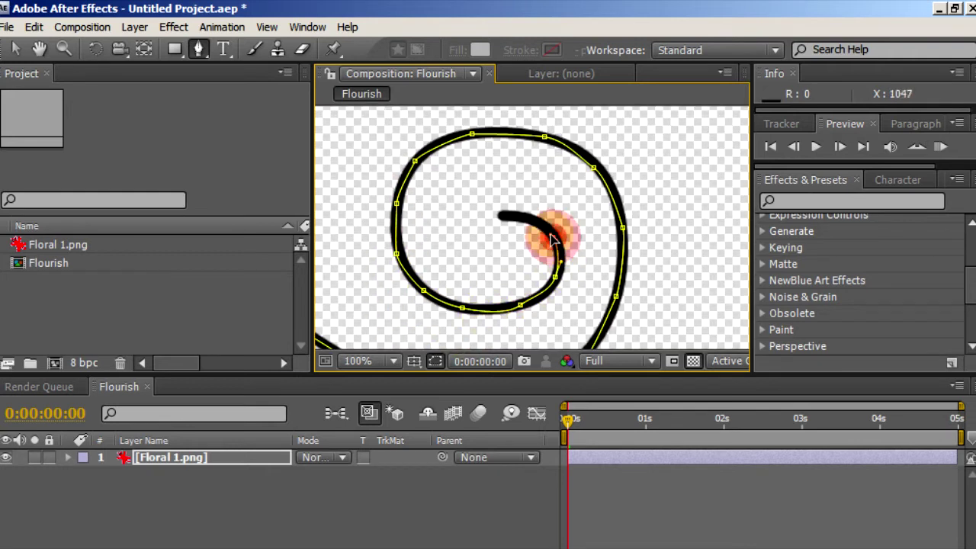
{"action": "left_click_drag", "start_coordinate": [533, 220], "coordinate": [509, 221]}
{"action": "left_click", "coordinate": [503, 220]}
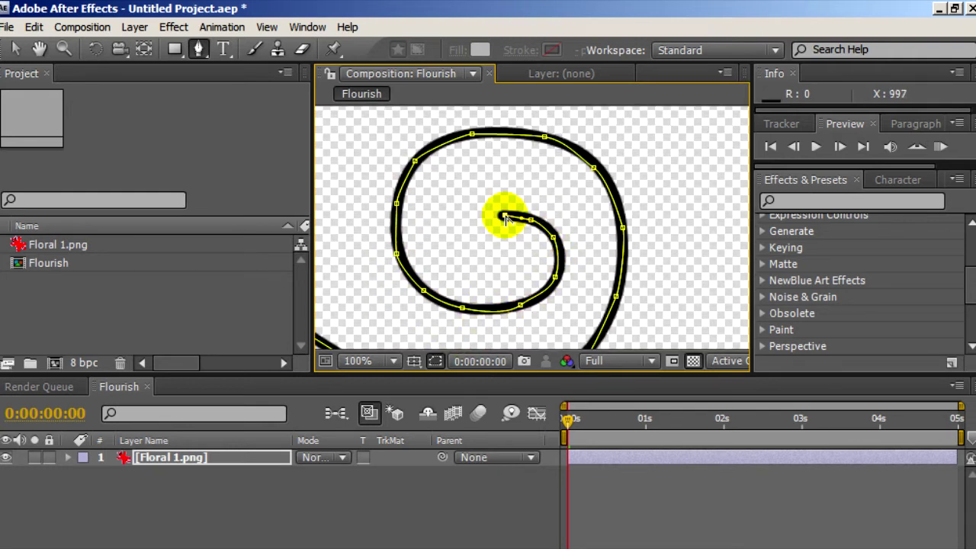
{"action": "scroll", "coordinate": [530, 215], "scroll_direction": "down", "scroll_amount": 1}
{"action": "scroll", "coordinate": [532, 216], "scroll_direction": "down", "scroll_amount": 1}
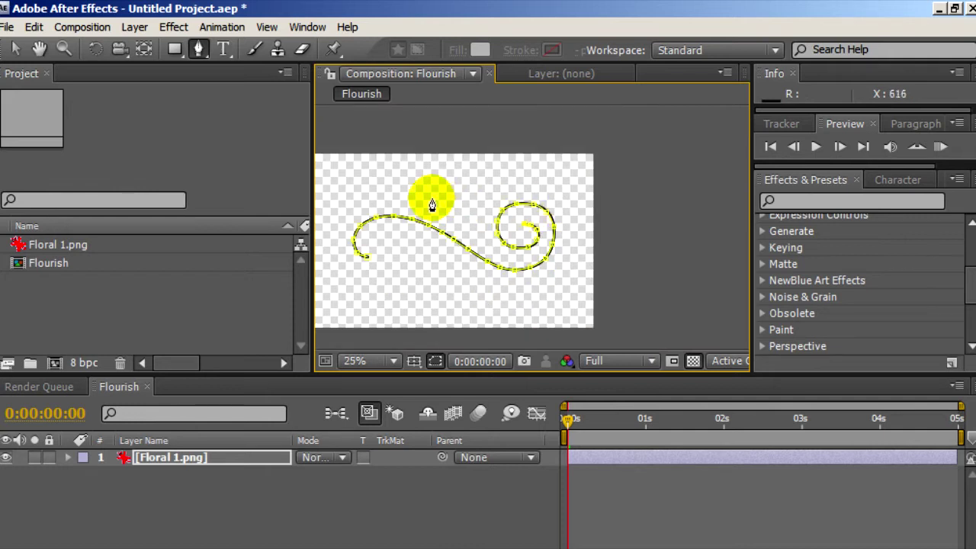
Step: Search Effects & Presets for 'stroke' and apply the Stroke effect to Floral 1.png
{"action": "mouse_move", "coordinate": [425, 188]}
{"action": "left_mouse_down"}
{"action": "mouse_move", "coordinate": [478, 217]}
{"action": "mouse_move", "coordinate": [493, 203]}
{"action": "left_mouse_up"}
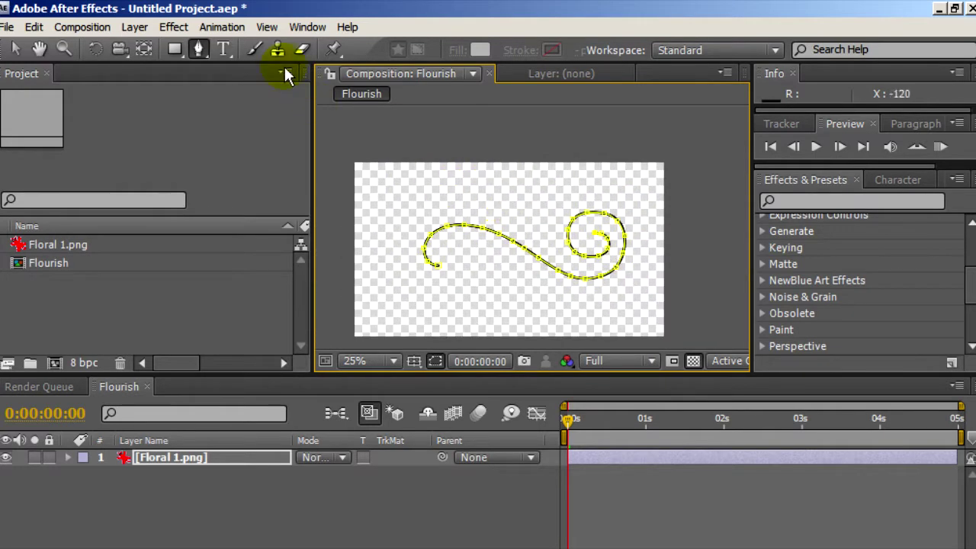
{"action": "left_click", "coordinate": [14, 48]}
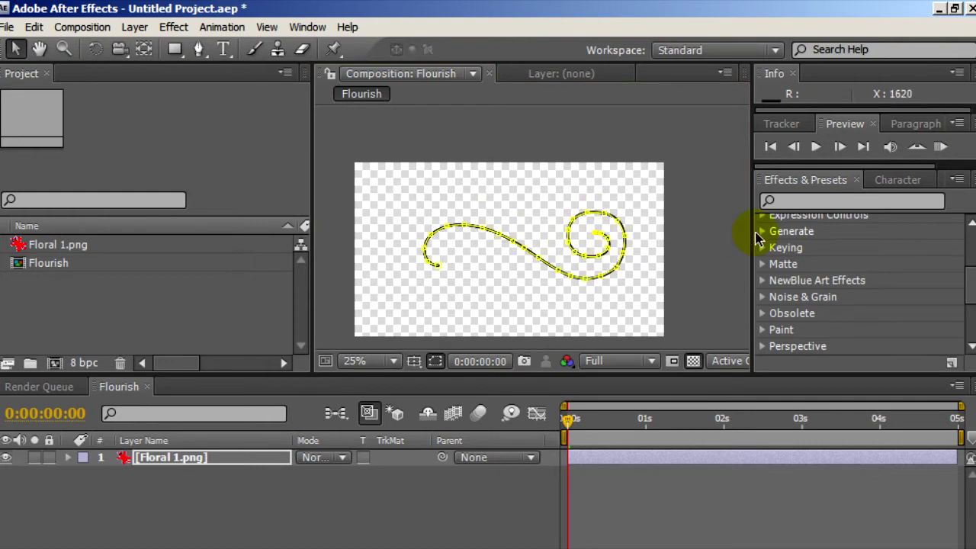
{"action": "left_click", "coordinate": [818, 199]}
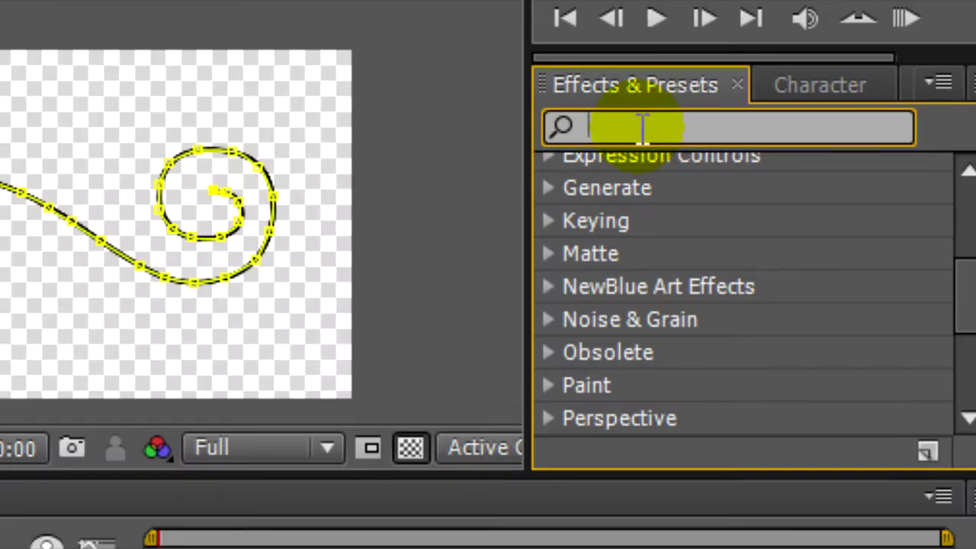
{"action": "type", "text": "stroke"}
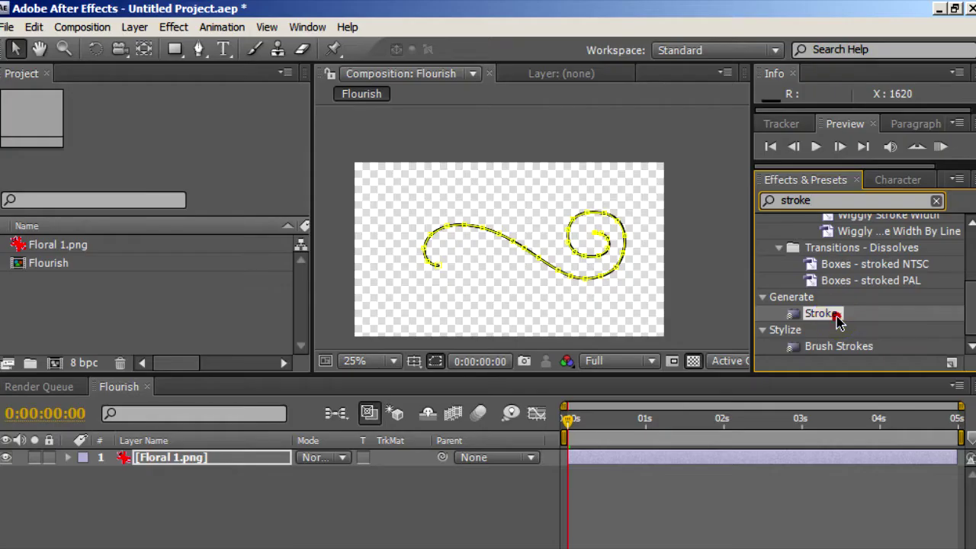
{"action": "left_click_drag", "start_coordinate": [837, 320], "coordinate": [549, 275]}
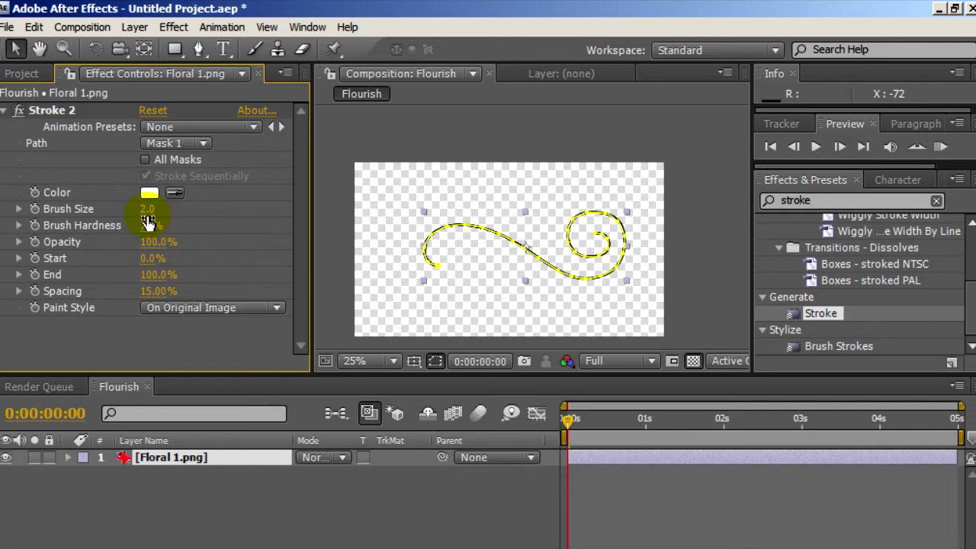
Step: Raise the Stroke brush size to 21.3, zooming in to check it covers the flourish line
{"action": "left_click_drag", "start_coordinate": [147, 216], "coordinate": [173, 210]}
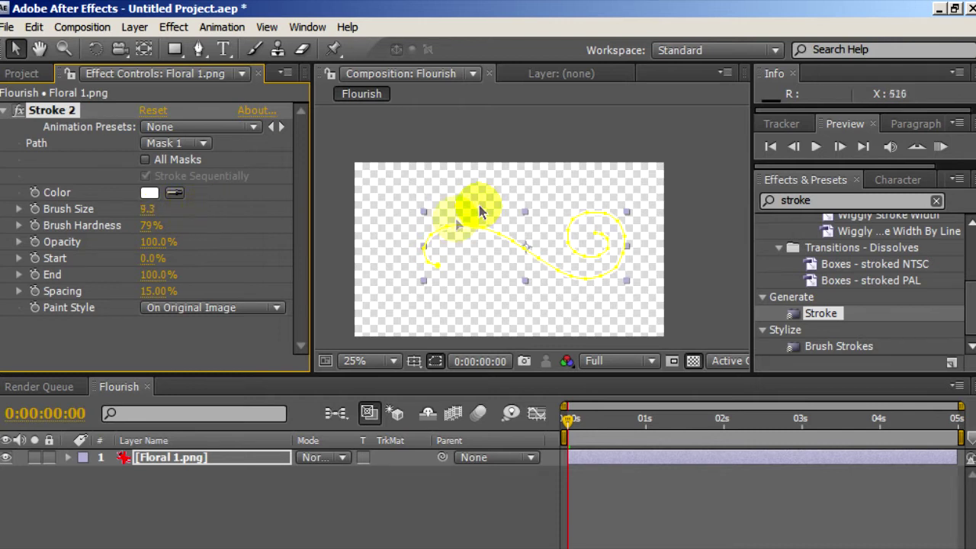
{"action": "left_click", "coordinate": [541, 255]}
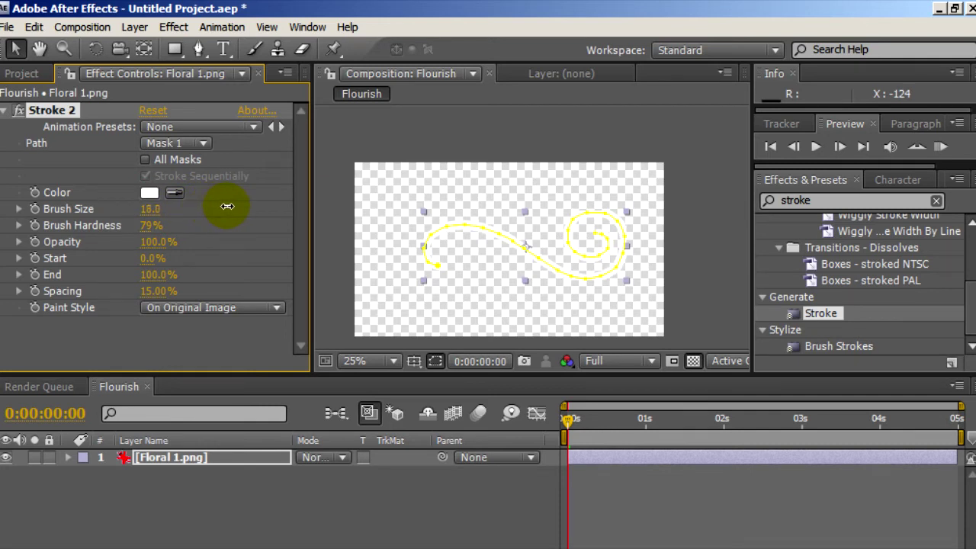
{"action": "scroll", "coordinate": [489, 263], "scroll_direction": "up", "scroll_amount": 2}
{"action": "scroll", "coordinate": [491, 266], "scroll_direction": "up", "scroll_amount": 2}
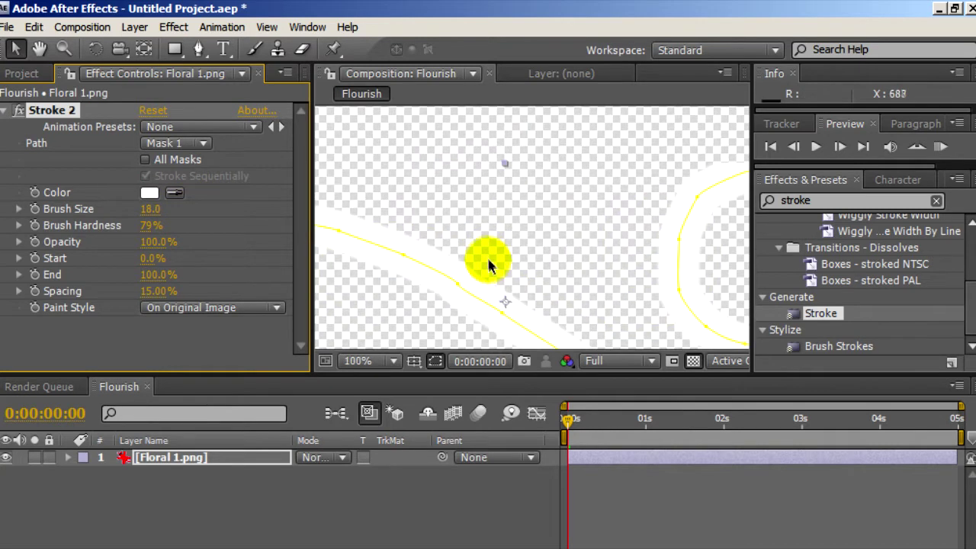
{"action": "mouse_move", "coordinate": [489, 245]}
{"action": "left_mouse_down"}
{"action": "mouse_move", "coordinate": [723, 174]}
{"action": "mouse_move", "coordinate": [534, 246]}
{"action": "left_mouse_up"}
{"action": "mouse_move", "coordinate": [435, 277]}
{"action": "left_mouse_down"}
{"action": "mouse_move", "coordinate": [655, 199]}
{"action": "mouse_move", "coordinate": [351, 231]}
{"action": "left_mouse_up"}
{"action": "left_click_drag", "start_coordinate": [577, 255], "coordinate": [328, 286]}
{"action": "scroll", "coordinate": [719, 174], "scroll_direction": "up", "scroll_amount": 2}
{"action": "left_click_drag", "start_coordinate": [719, 175], "coordinate": [534, 211]}
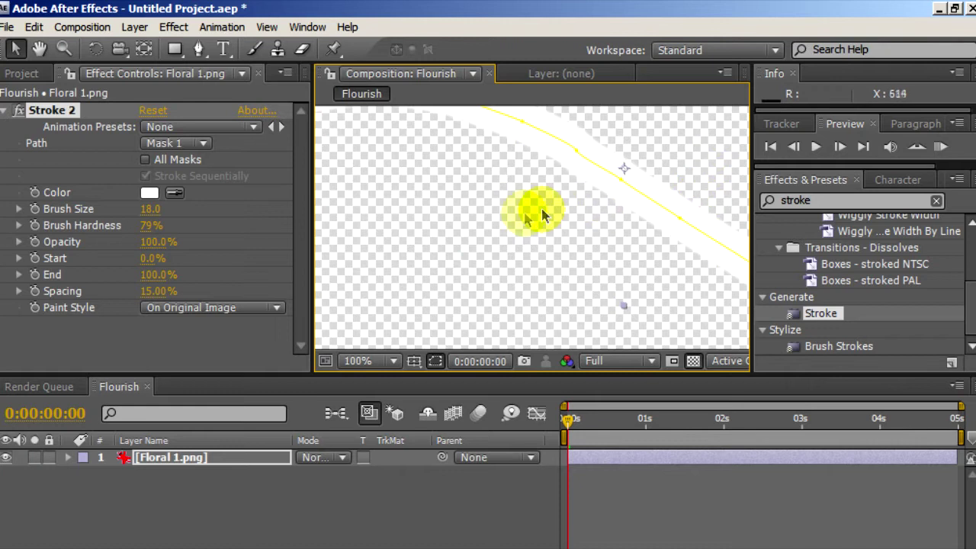
{"action": "scroll", "coordinate": [524, 260], "scroll_direction": "up", "scroll_amount": 2}
{"action": "scroll", "coordinate": [523, 259], "scroll_direction": "down", "scroll_amount": 8}
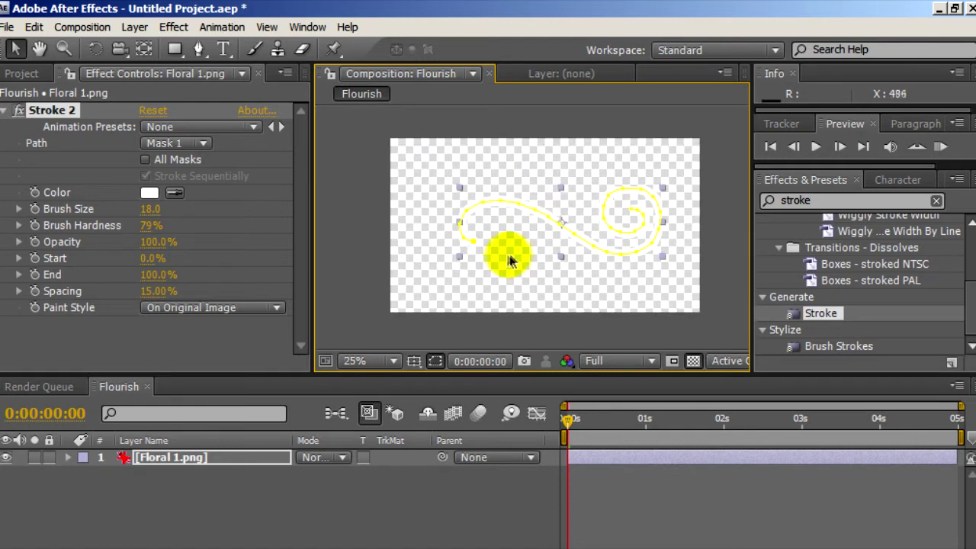
{"action": "left_click_drag", "start_coordinate": [149, 213], "coordinate": [181, 219]}
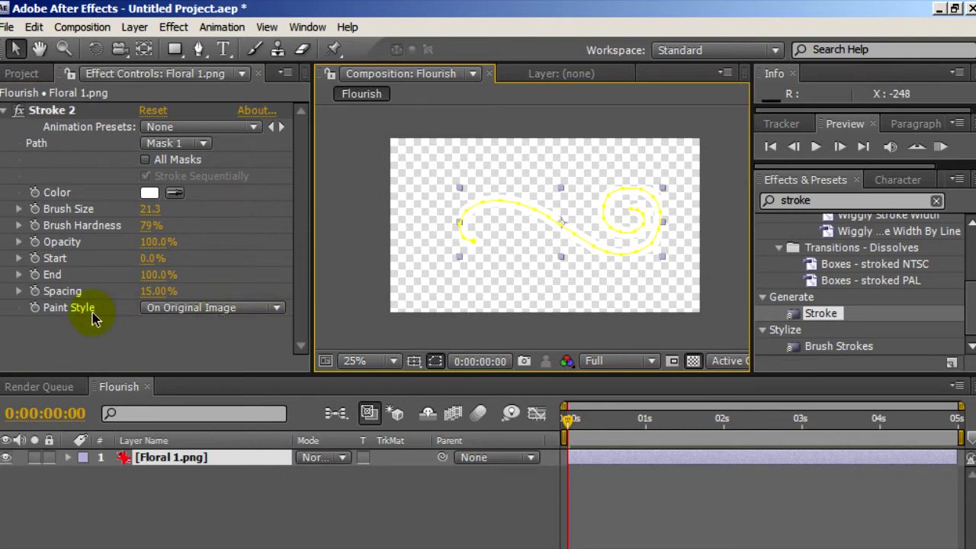
Step: Set Paint Style to Reveal Original Image, keeping Start at 0% and End at 100%
{"action": "left_click", "coordinate": [278, 309]}
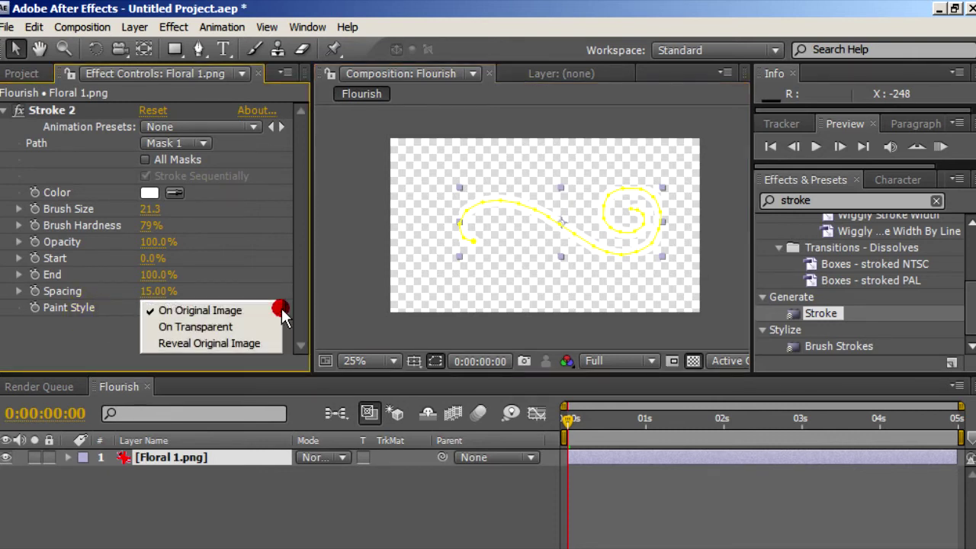
{"action": "left_click", "coordinate": [228, 345]}
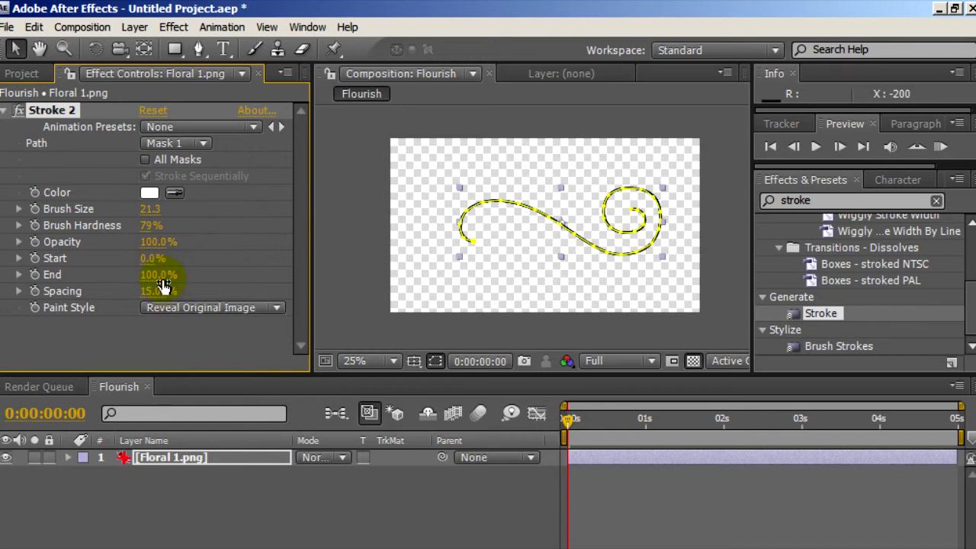
{"action": "left_click_drag", "start_coordinate": [150, 264], "coordinate": [177, 259]}
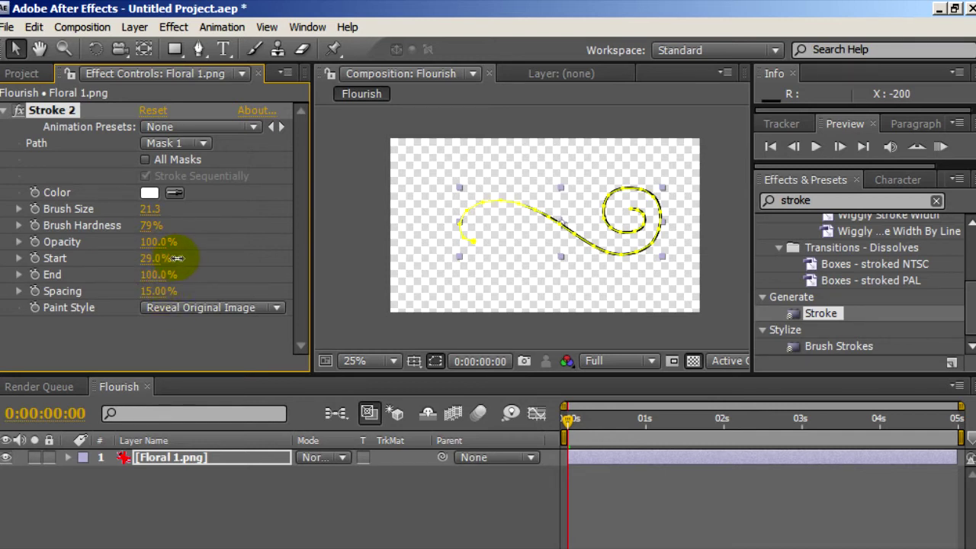
{"action": "mouse_move", "coordinate": [232, 241]}
{"action": "left_mouse_down"}
{"action": "mouse_move", "coordinate": [131, 254]}
{"action": "mouse_move", "coordinate": [140, 278]}
{"action": "mouse_move", "coordinate": [138, 266]}
{"action": "left_mouse_up"}
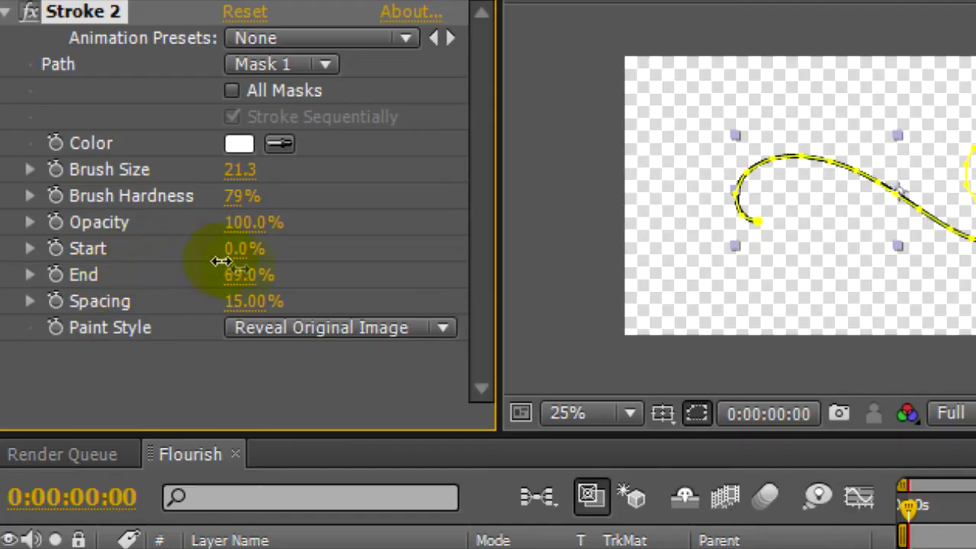
{"action": "left_click_drag", "start_coordinate": [221, 261], "coordinate": [233, 279]}
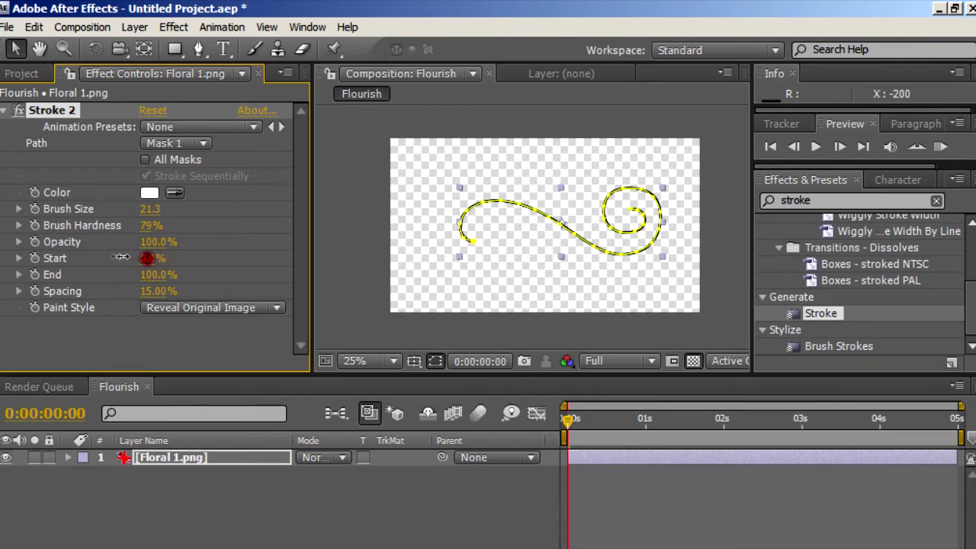
{"action": "mouse_move", "coordinate": [122, 258]}
{"action": "left_mouse_down"}
{"action": "mouse_move", "coordinate": [228, 262]}
{"action": "mouse_move", "coordinate": [96, 254]}
{"action": "left_mouse_up"}
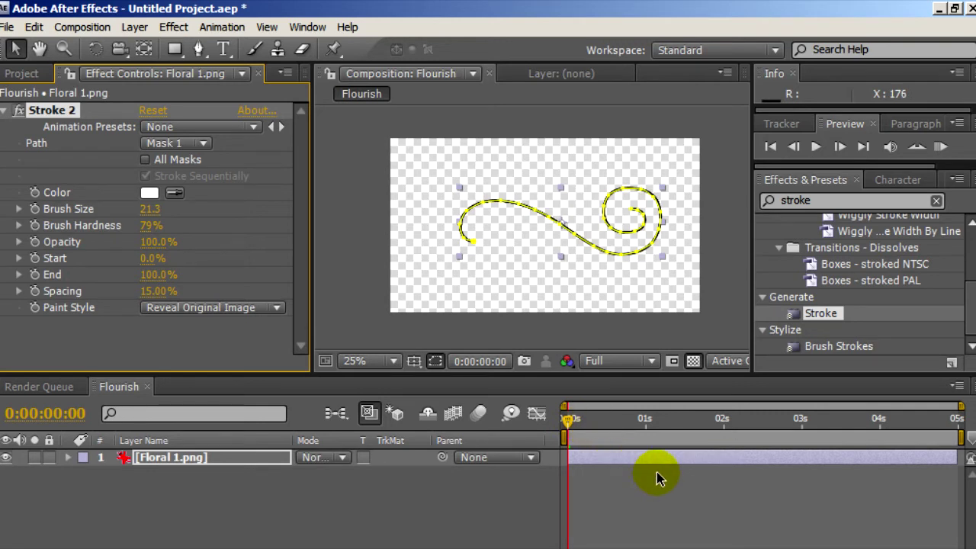
Step: Keyframe Stroke End at 100% at 0:00:01:00 and 0% at 0:00:00:00, then preview it
{"action": "key", "text": "equal"}
{"action": "left_click", "coordinate": [699, 419]}
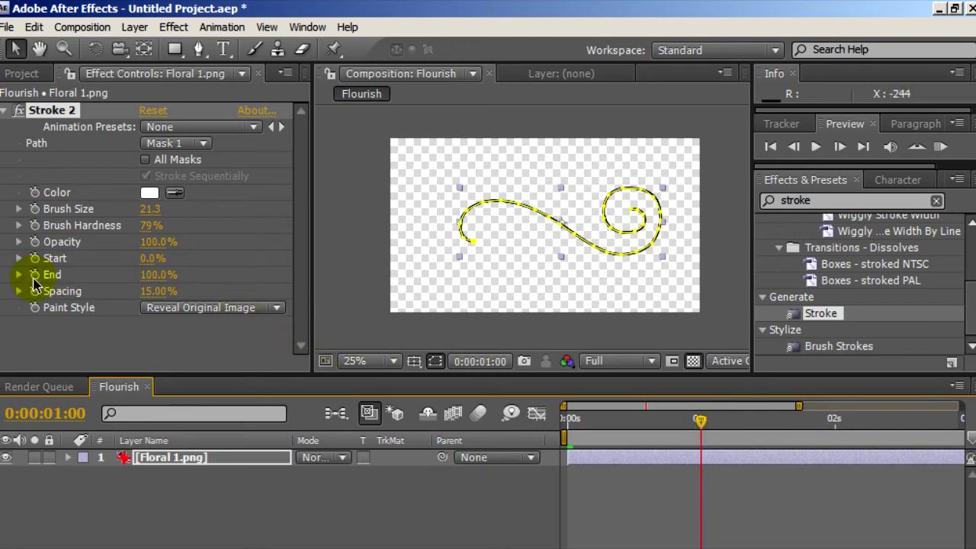
{"action": "left_click", "coordinate": [35, 279]}
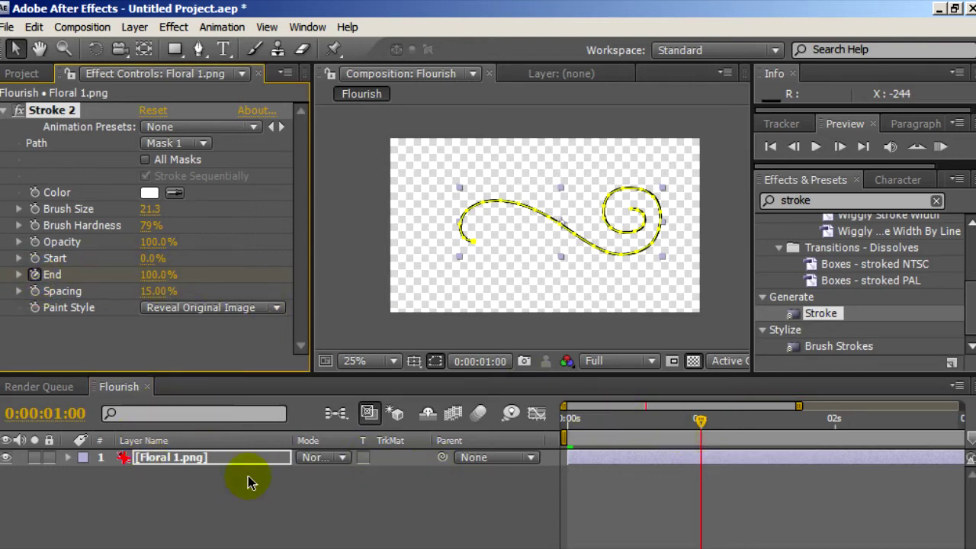
{"action": "left_click", "coordinate": [696, 425]}
{"action": "left_click_drag", "start_coordinate": [702, 426], "coordinate": [565, 425]}
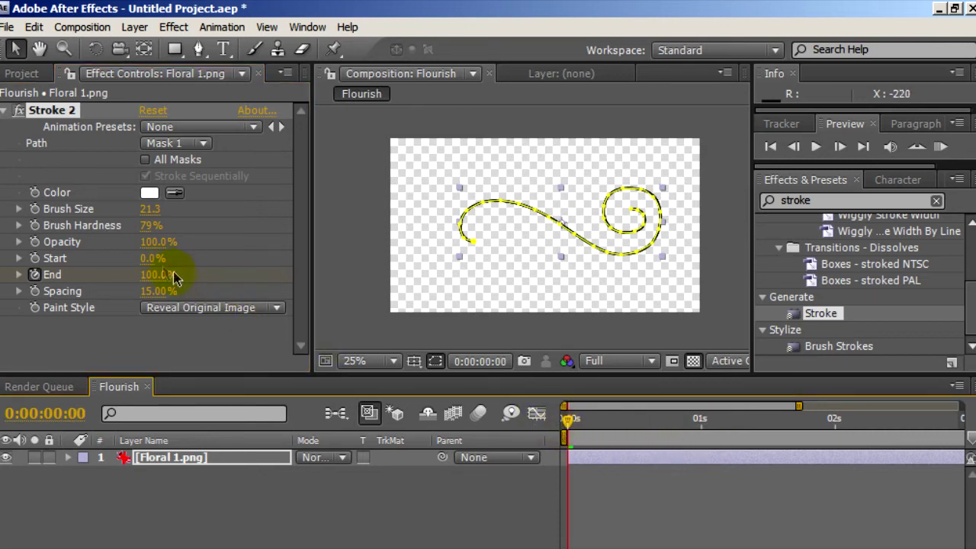
{"action": "left_click_drag", "start_coordinate": [157, 274], "coordinate": [122, 275]}
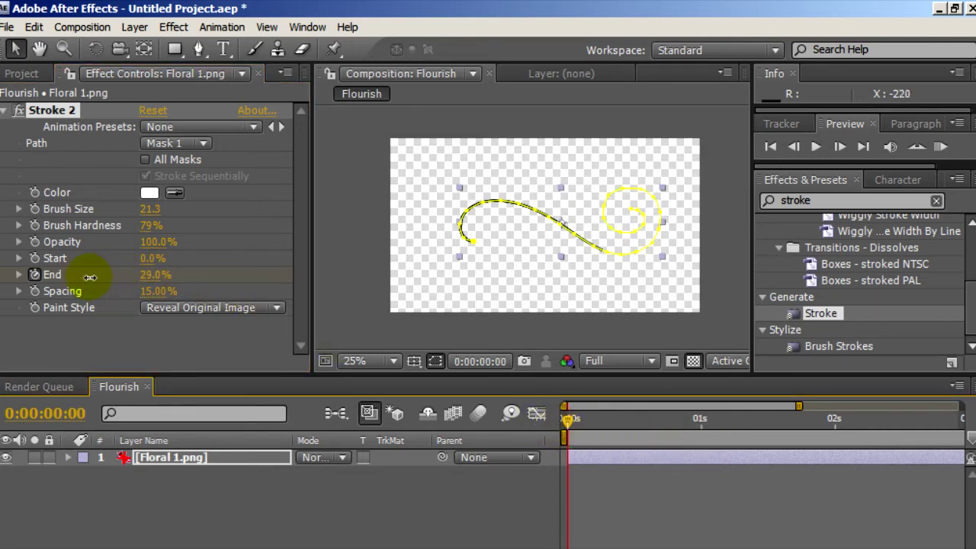
{"action": "left_click", "coordinate": [66, 292]}
{"action": "left_click", "coordinate": [570, 425]}
{"action": "key", "text": "space"}
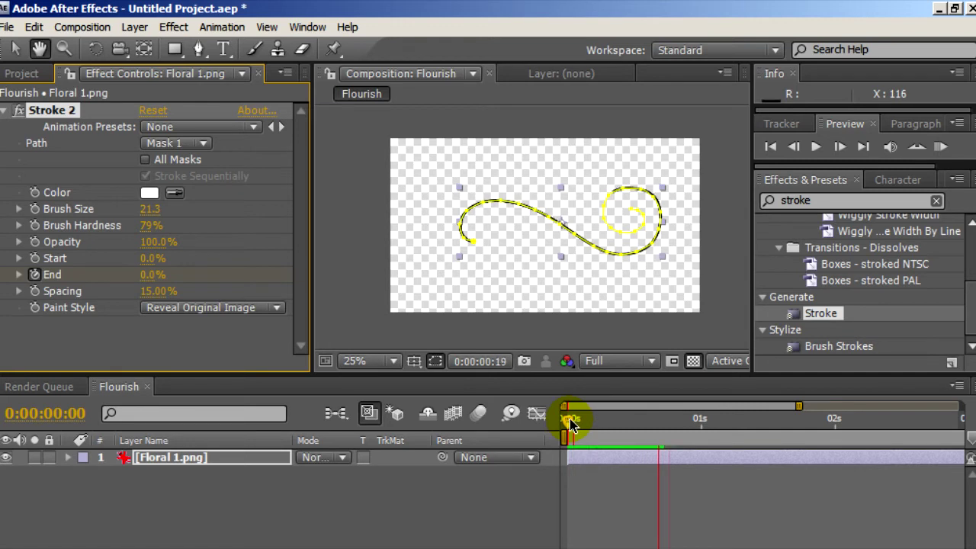
{"action": "left_click", "coordinate": [632, 424]}
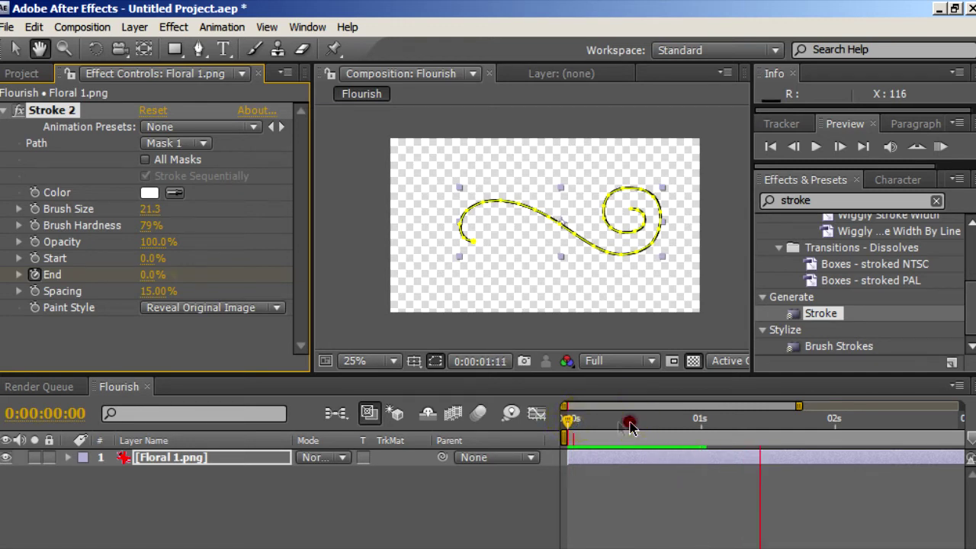
{"action": "left_click", "coordinate": [568, 430]}
{"action": "left_click", "coordinate": [568, 429]}
{"action": "key", "text": "space"}
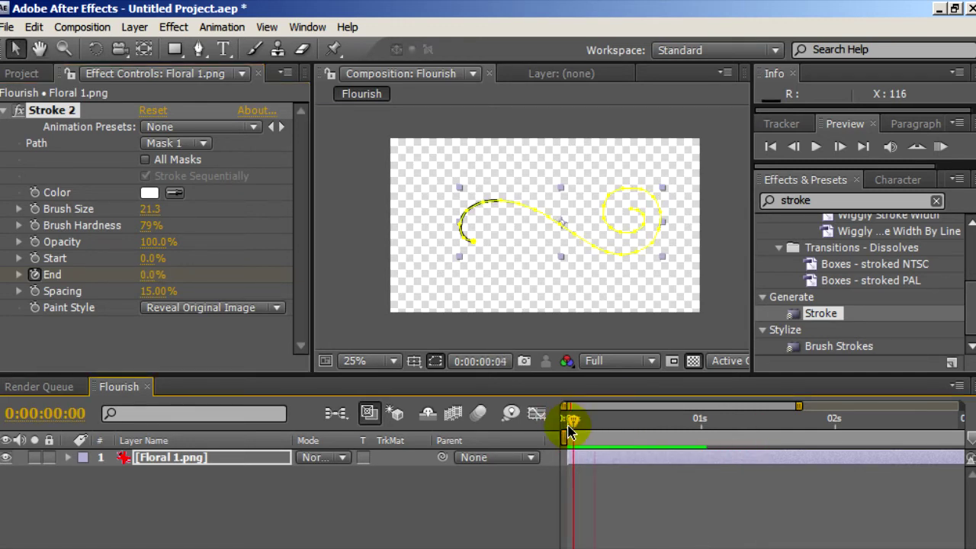
{"action": "left_click", "coordinate": [568, 432]}
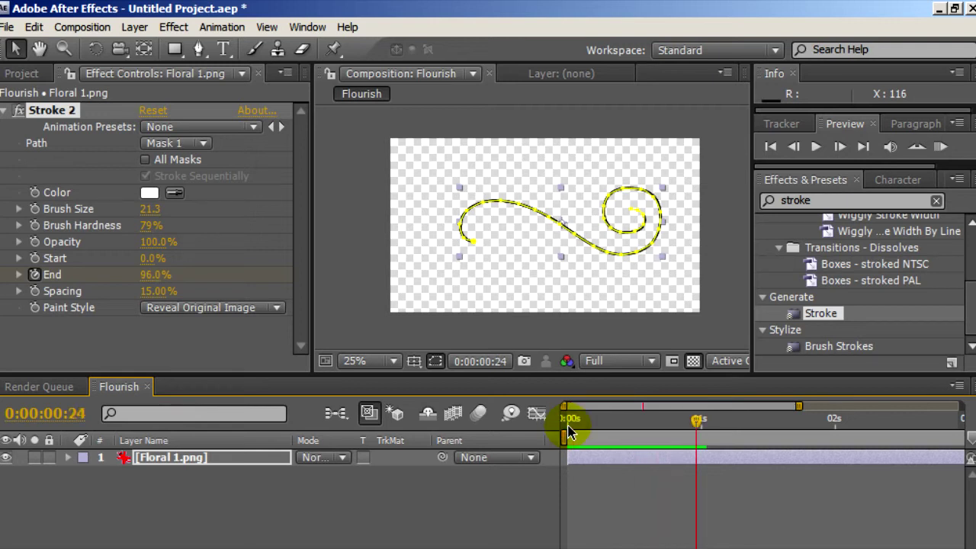
{"action": "left_click", "coordinate": [415, 305]}
{"action": "left_click", "coordinate": [568, 422]}
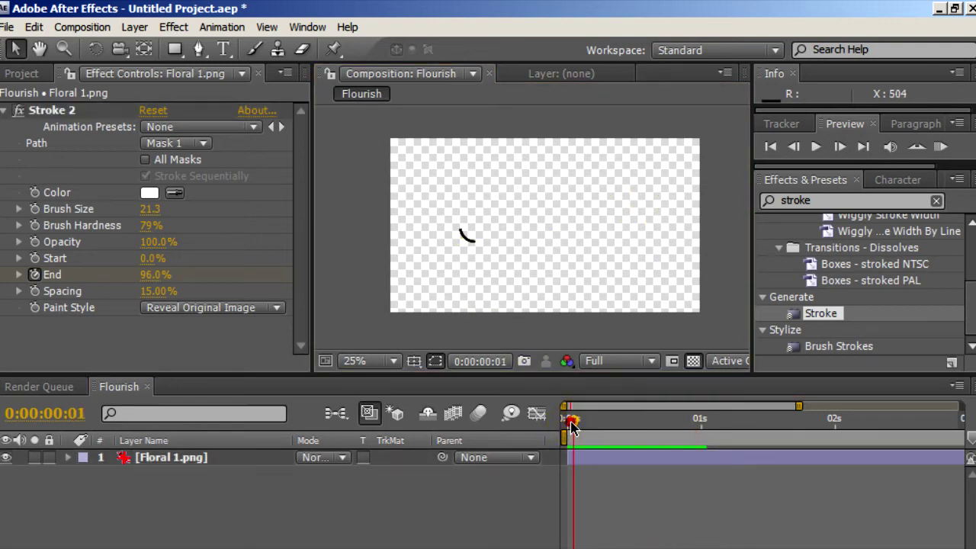
{"action": "left_click", "coordinate": [566, 422]}
{"action": "key", "text": "space"}
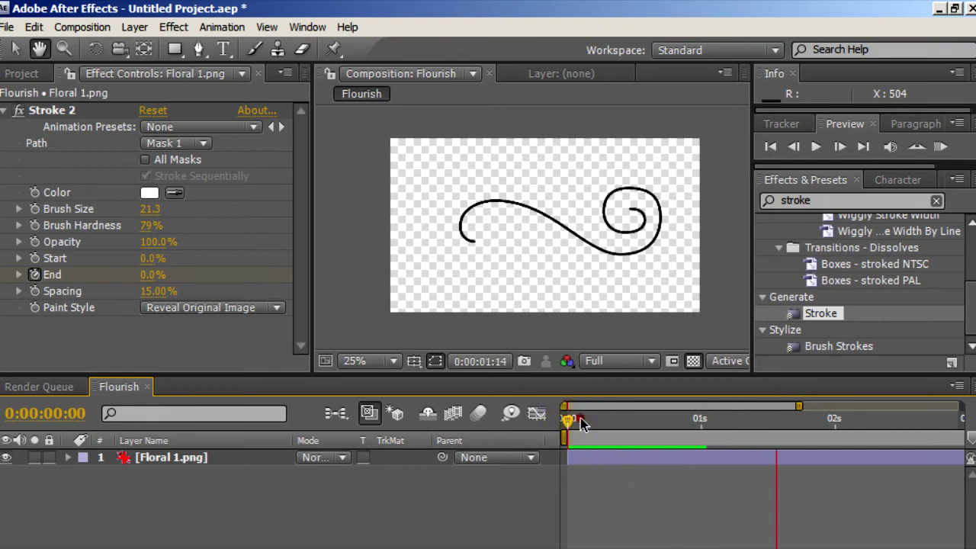
{"action": "key", "text": "space"}
{"action": "left_click", "coordinate": [569, 419]}
{"action": "key", "text": "space"}
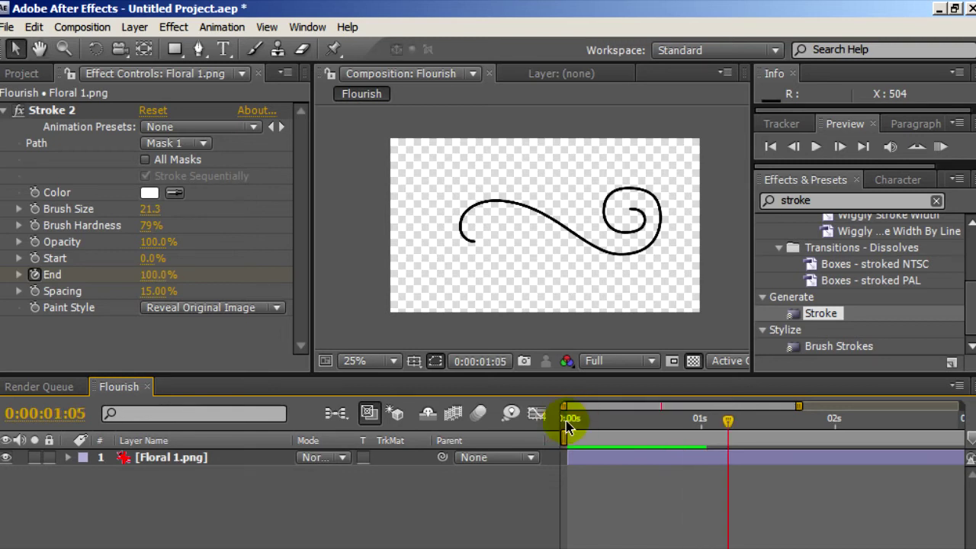
{"action": "left_click", "coordinate": [569, 419]}
{"action": "key", "text": "space"}
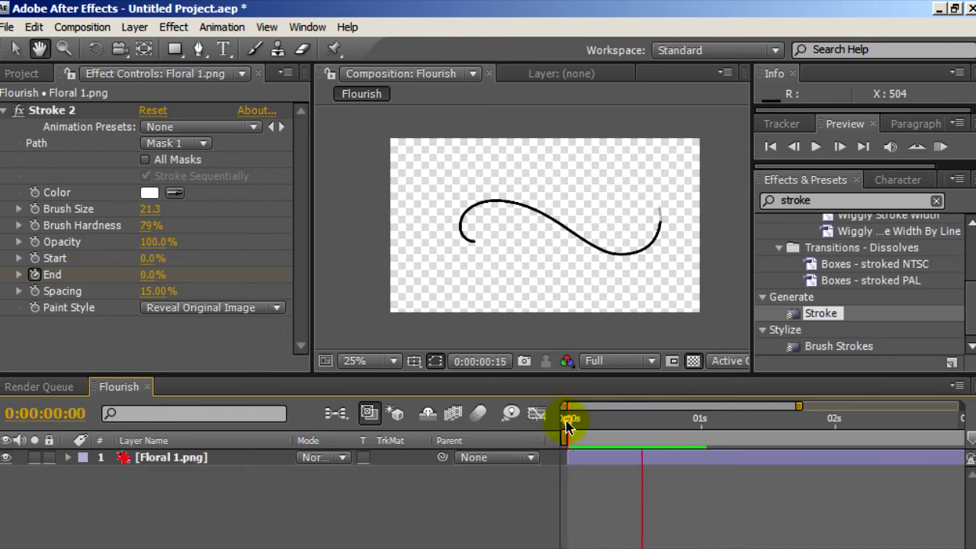
{"action": "mouse_move", "coordinate": [612, 421]}
{"action": "left_mouse_down"}
{"action": "mouse_move", "coordinate": [599, 424]}
{"action": "mouse_move", "coordinate": [696, 431]}
{"action": "mouse_move", "coordinate": [560, 418]}
{"action": "mouse_move", "coordinate": [721, 431]}
{"action": "mouse_move", "coordinate": [559, 419]}
{"action": "mouse_move", "coordinate": [700, 430]}
{"action": "left_mouse_up"}
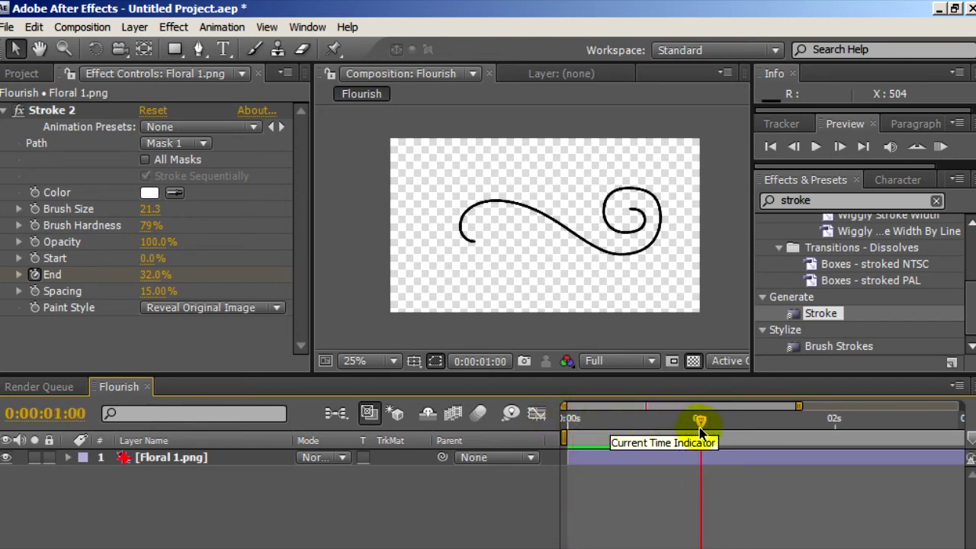
{"action": "left_click", "coordinate": [539, 231]}
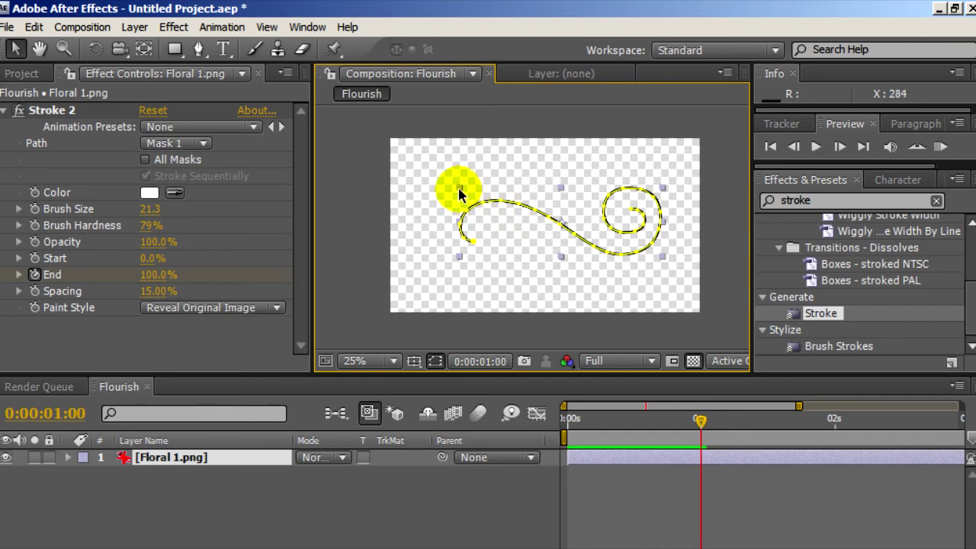
Step: Scale the flourish down toward the right side of the frame
{"action": "mouse_move", "coordinate": [459, 190]}
{"action": "left_mouse_down"}
{"action": "mouse_move", "coordinate": [614, 214]}
{"action": "mouse_move", "coordinate": [604, 223]}
{"action": "left_mouse_up"}
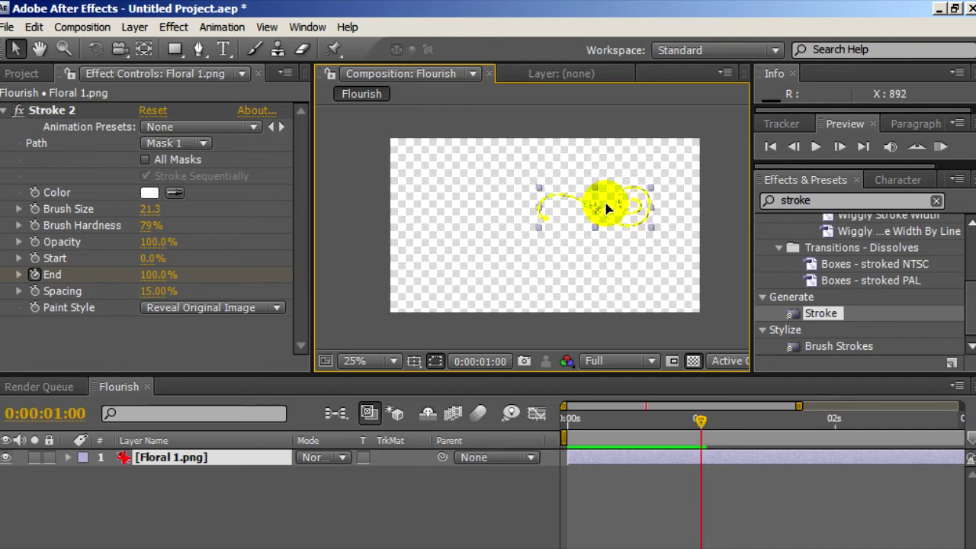
{"action": "left_click", "coordinate": [585, 247]}
{"action": "left_click", "coordinate": [623, 207]}
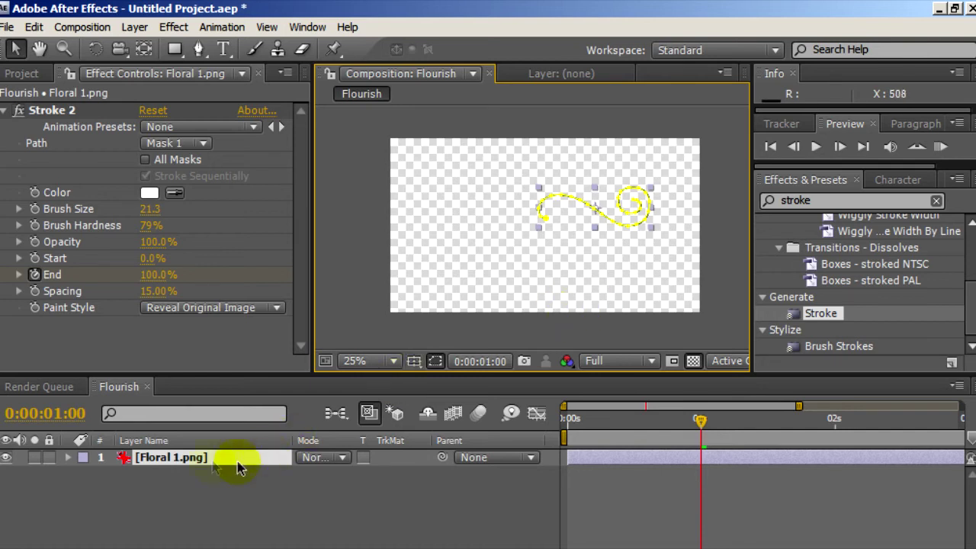
Step: Duplicate the Floral 1.png layer with Ctrl+D and move the copy to the left half
{"action": "left_click", "coordinate": [214, 464]}
{"action": "key", "text": "ctrl+d"}
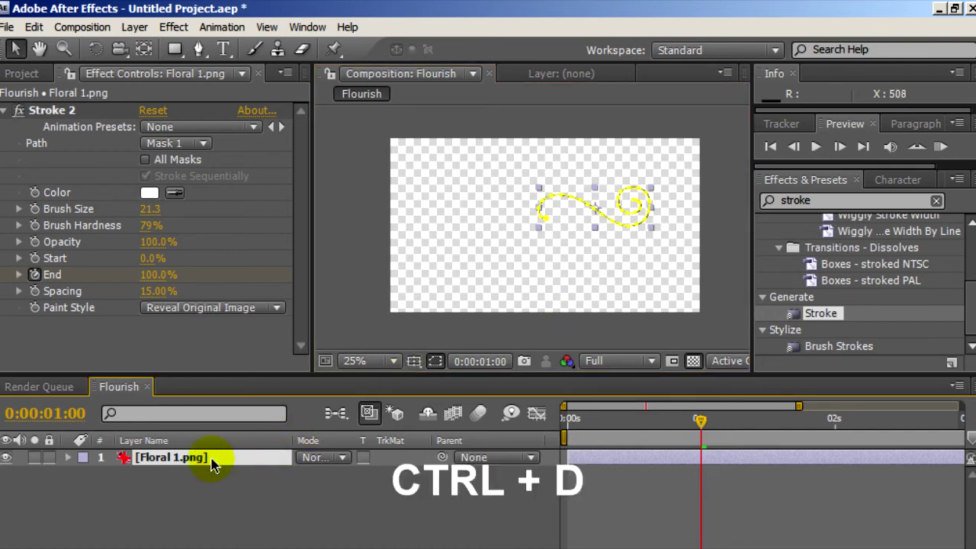
{"action": "left_click", "coordinate": [595, 225]}
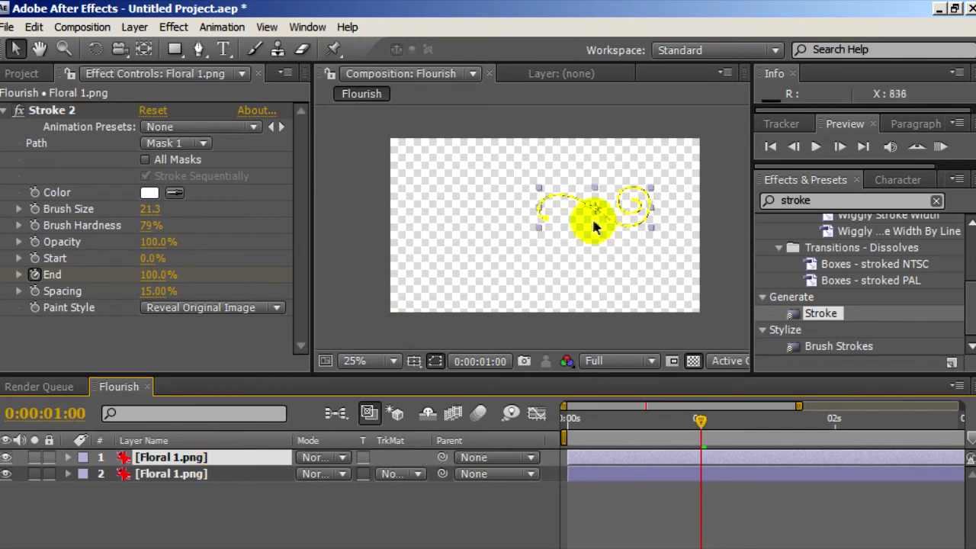
{"action": "left_click_drag", "start_coordinate": [610, 217], "coordinate": [496, 215]}
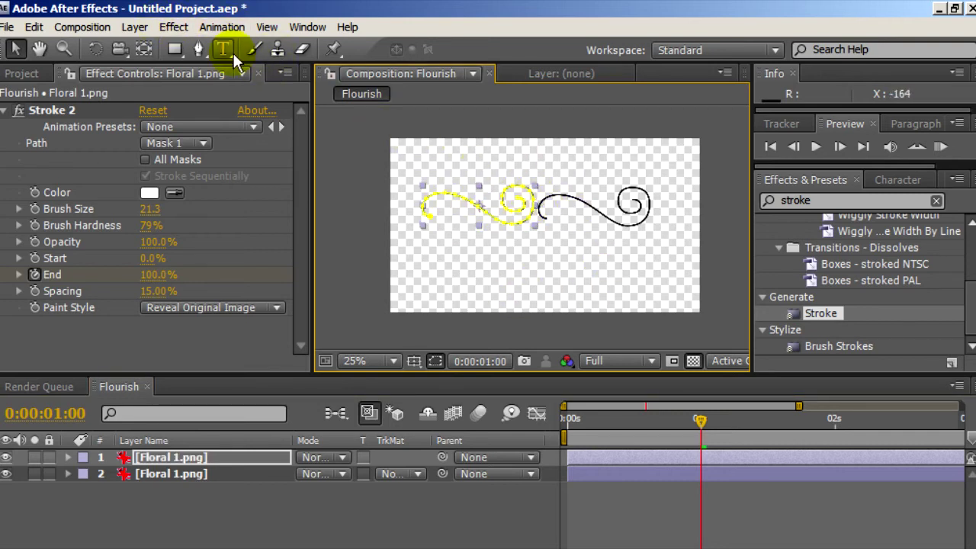
Step: Flip the duplicate Floral 1.png flourish horizontally so its spiral curls at the left, then zoom to 50%
{"action": "left_click", "coordinate": [135, 27]}
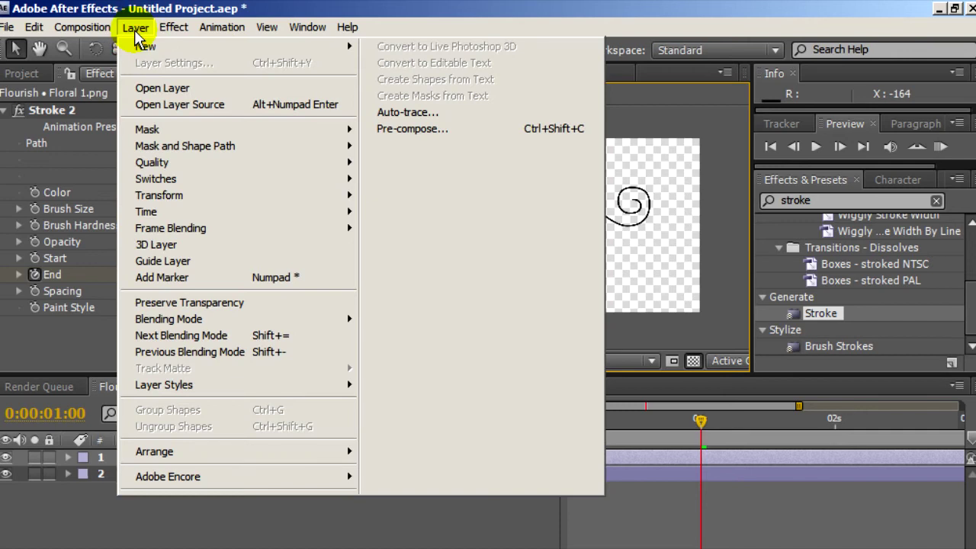
{"action": "mouse_move", "coordinate": [257, 194]}
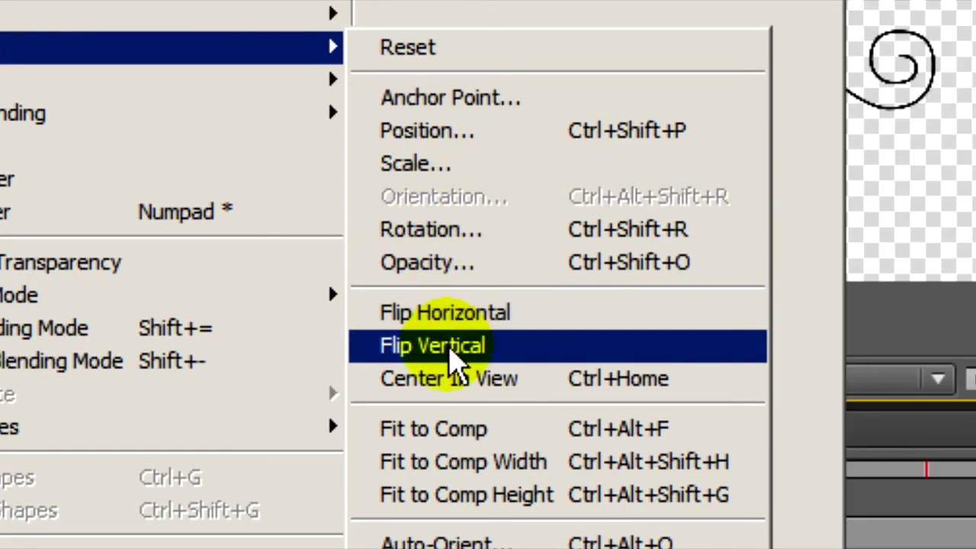
{"action": "left_click", "coordinate": [461, 315]}
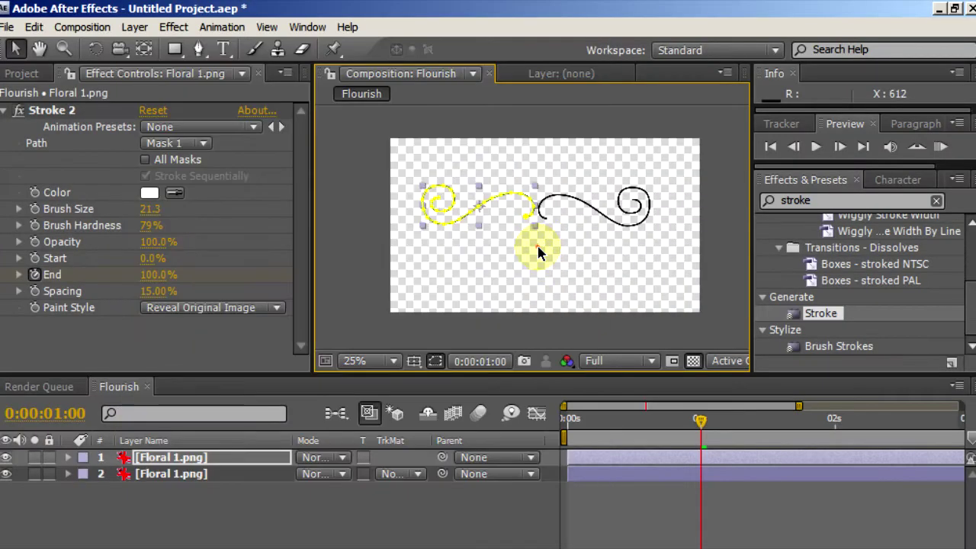
{"action": "left_click", "coordinate": [498, 211]}
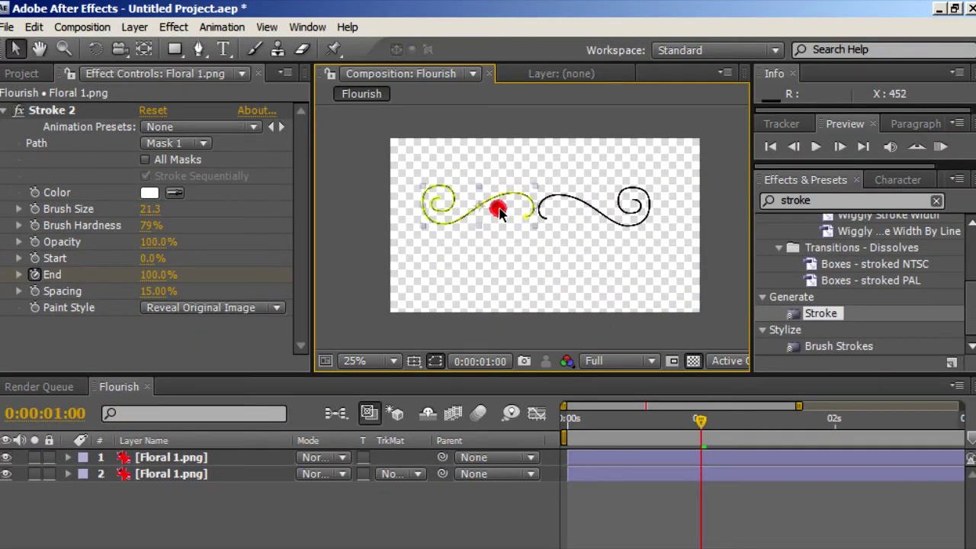
{"action": "key", "text": "period"}
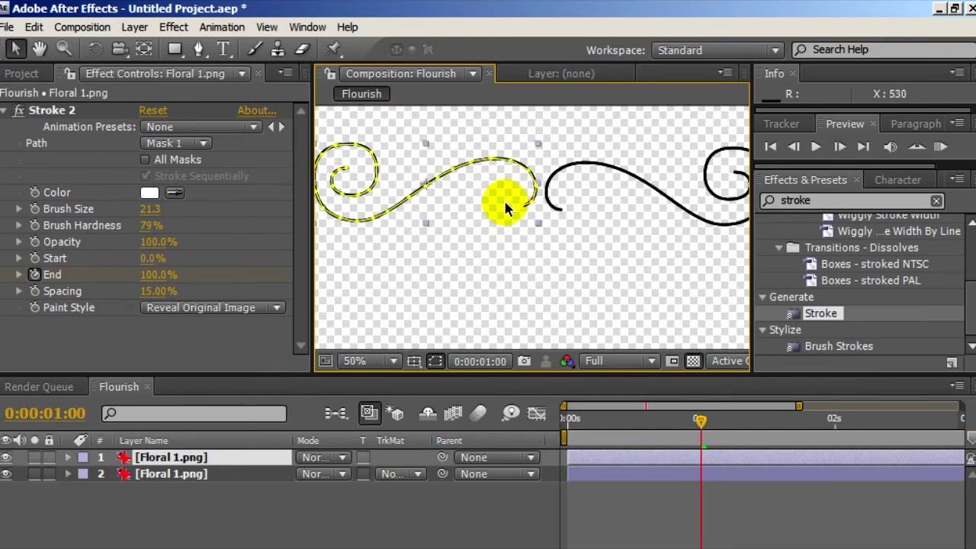
Step: Check the mirrored pair's alignment, then preview both flourishes drawing on from frame 0
{"action": "key", "text": "Return"}
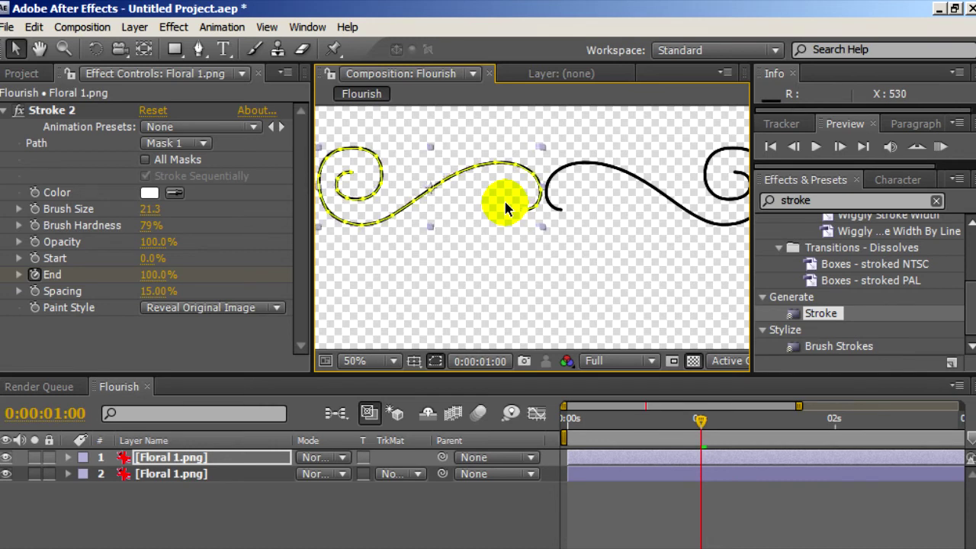
{"action": "left_click", "coordinate": [516, 290]}
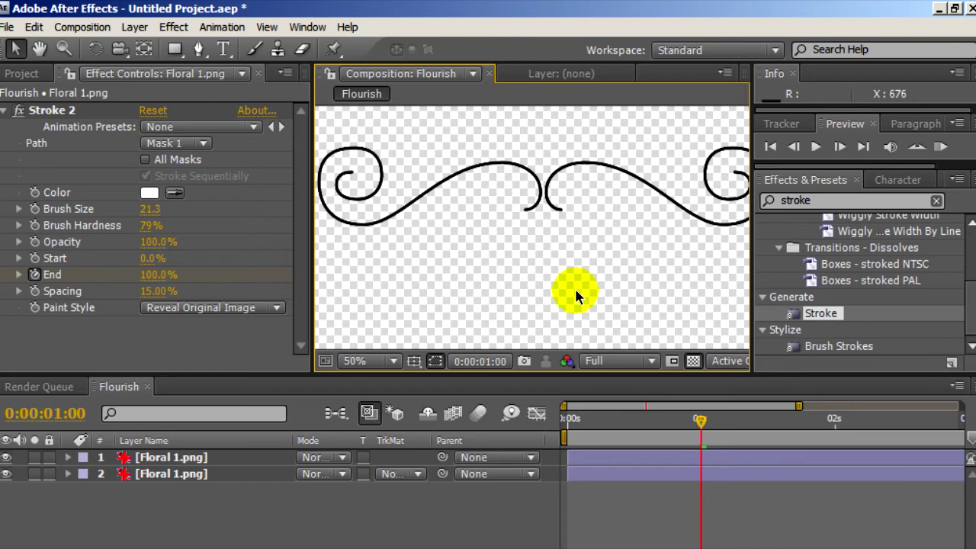
{"action": "left_click", "coordinate": [494, 198]}
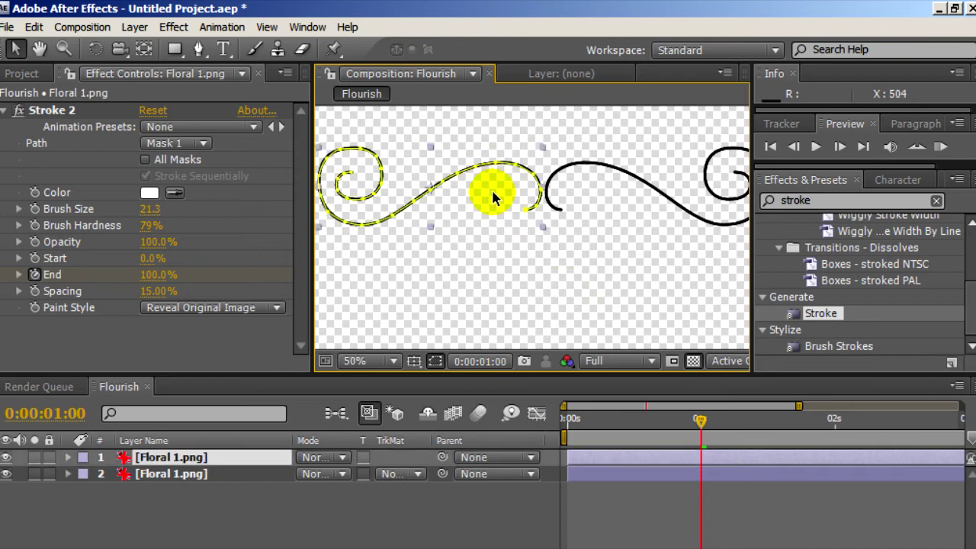
{"action": "left_click", "coordinate": [540, 246]}
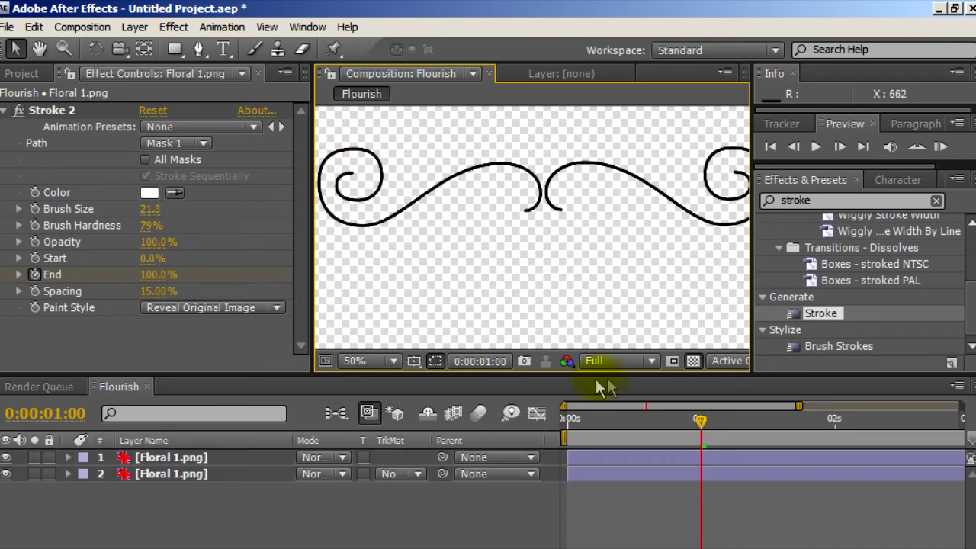
{"action": "left_click", "coordinate": [571, 422]}
{"action": "key", "text": "KP_0"}
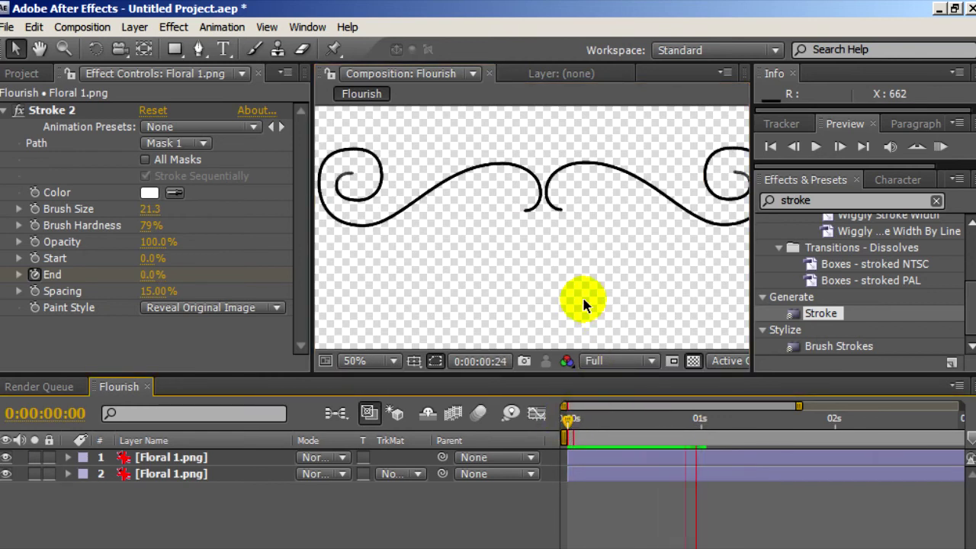
{"action": "left_click", "coordinate": [569, 420]}
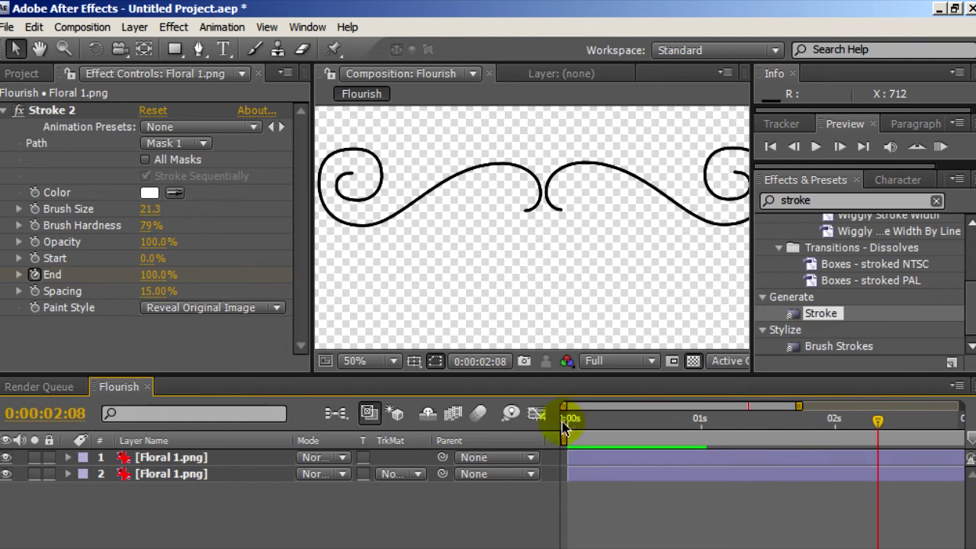
{"action": "scroll", "coordinate": [543, 301], "scroll_direction": "down", "scroll_amount": 1}
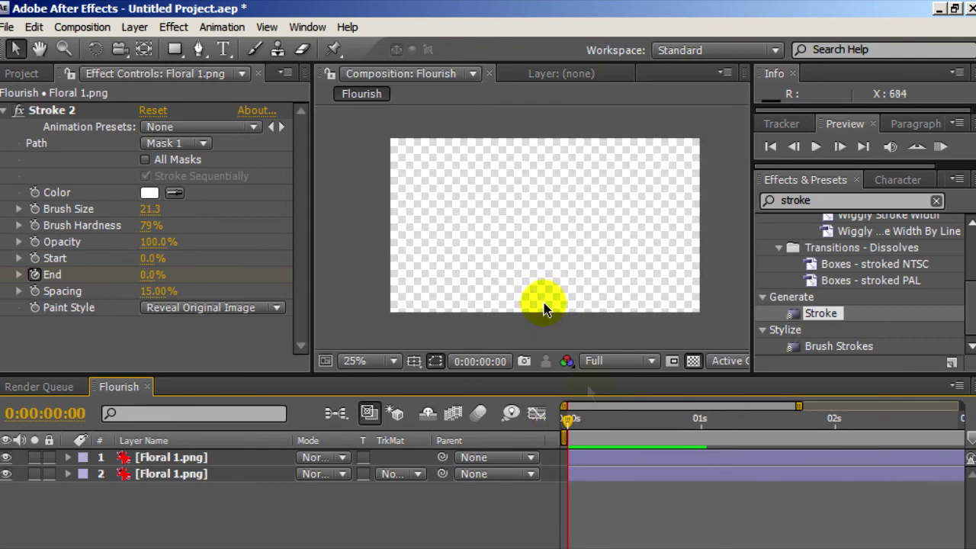
{"action": "key", "text": "KP_0"}
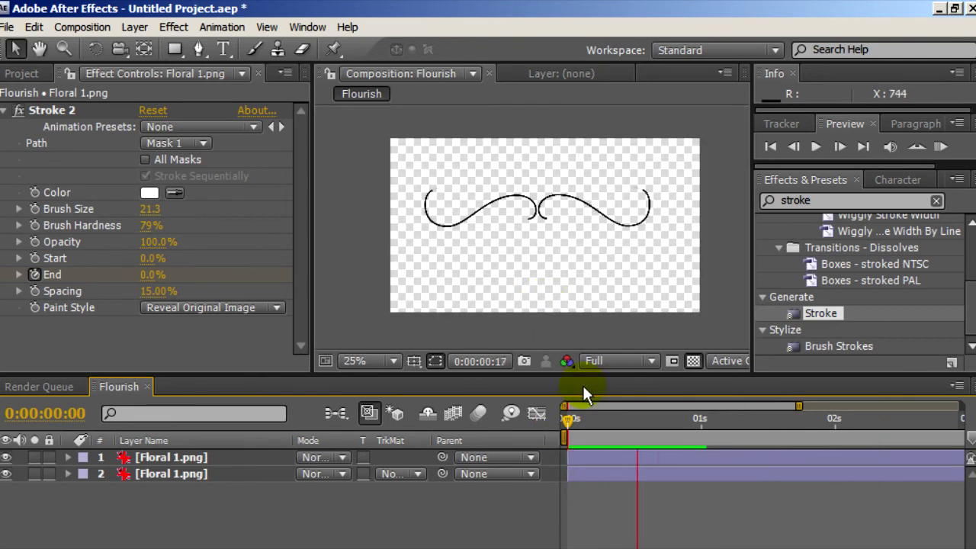
{"action": "left_click", "coordinate": [625, 427]}
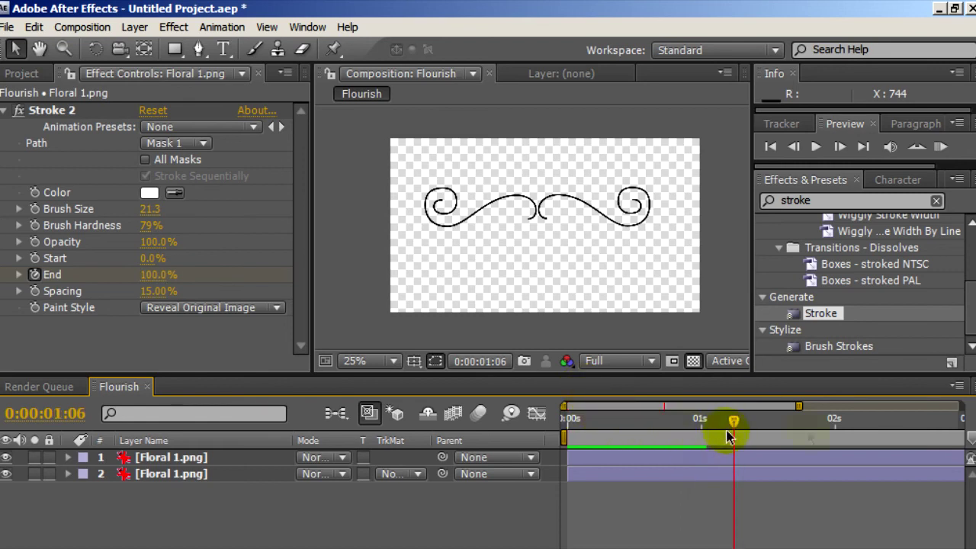
{"action": "left_click", "coordinate": [568, 421]}
{"action": "key", "text": "KP_0"}
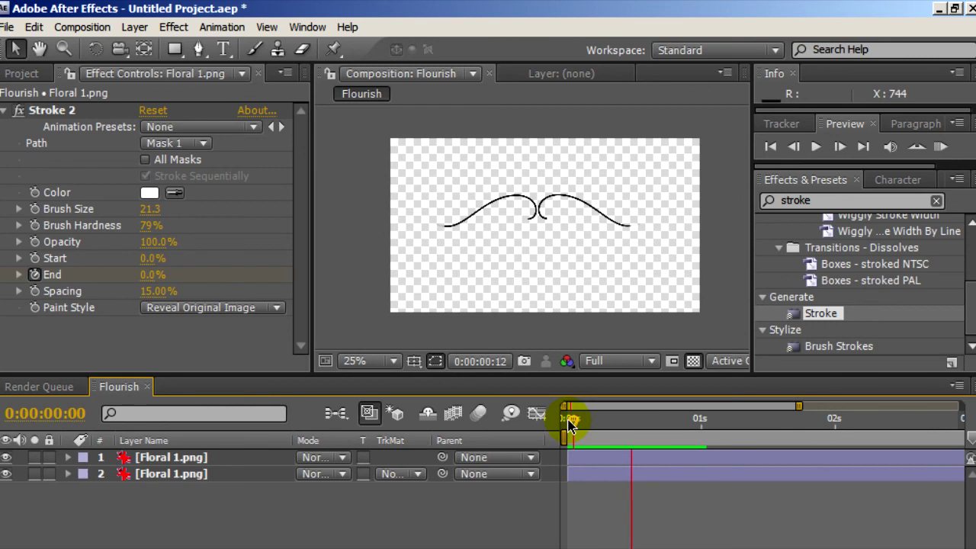